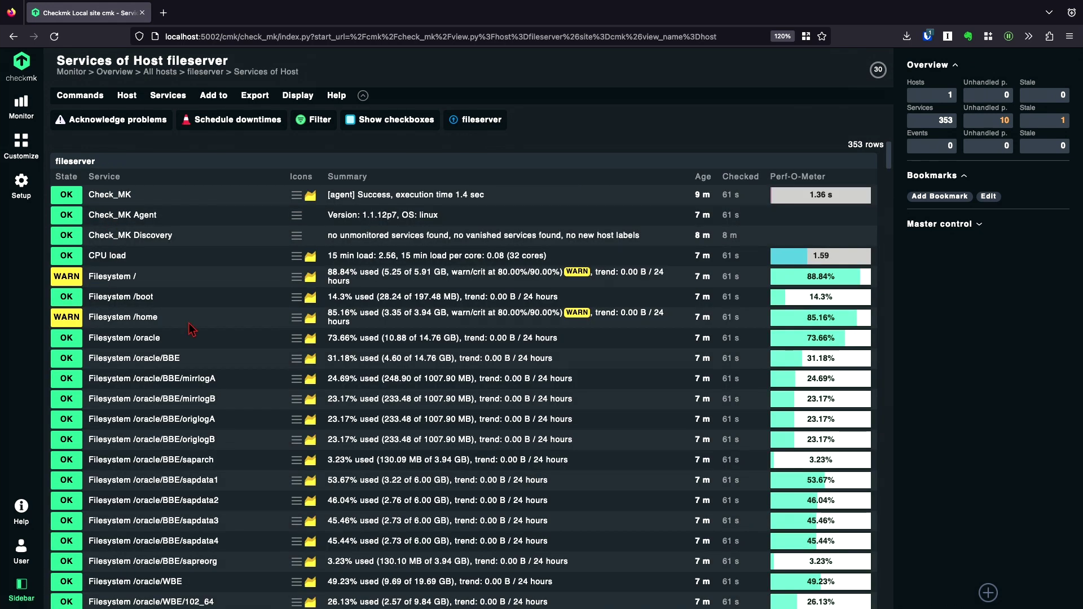
# Review fileserver's services: Filesystem / has 80%/90% levels and /oracle/WEI is in warning
pyautogui.scroll(-3, 192, 328)
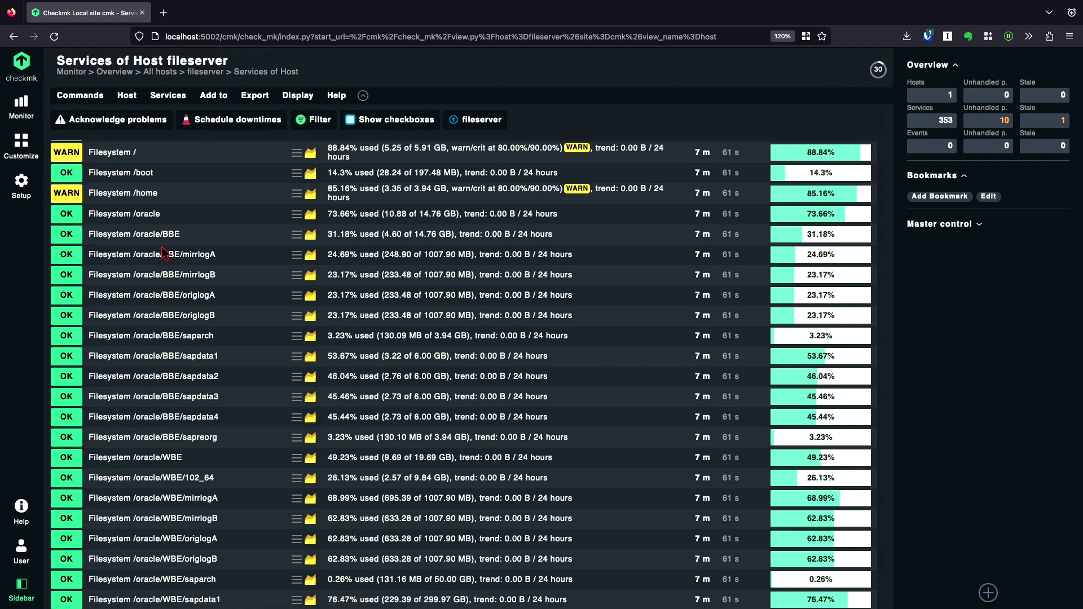
pyautogui.scroll(1, 110, 238)
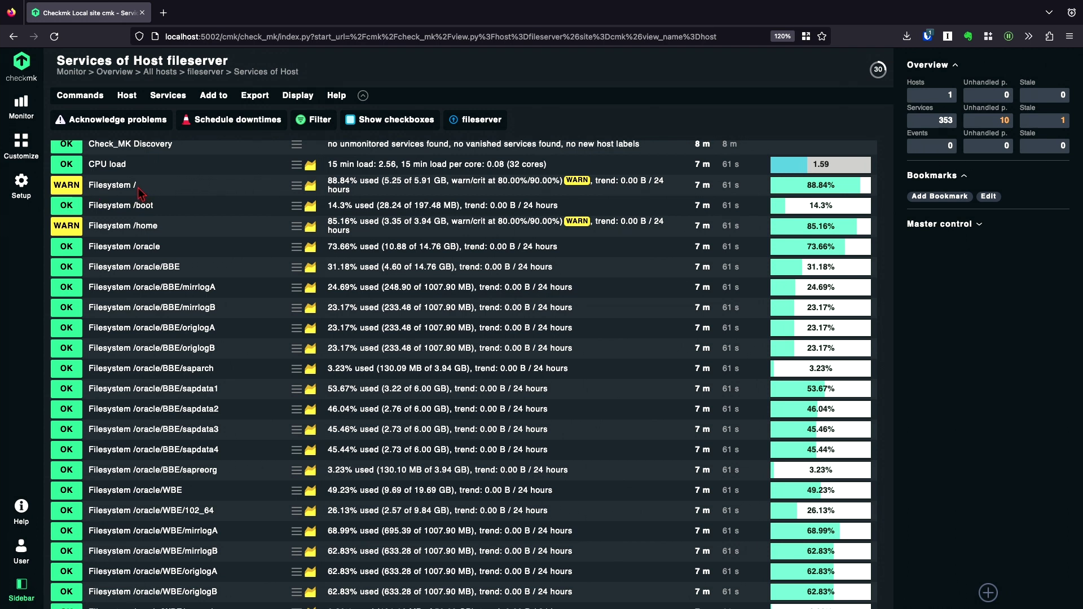
pyautogui.moveTo(146, 192); pyautogui.dragTo(88, 194)
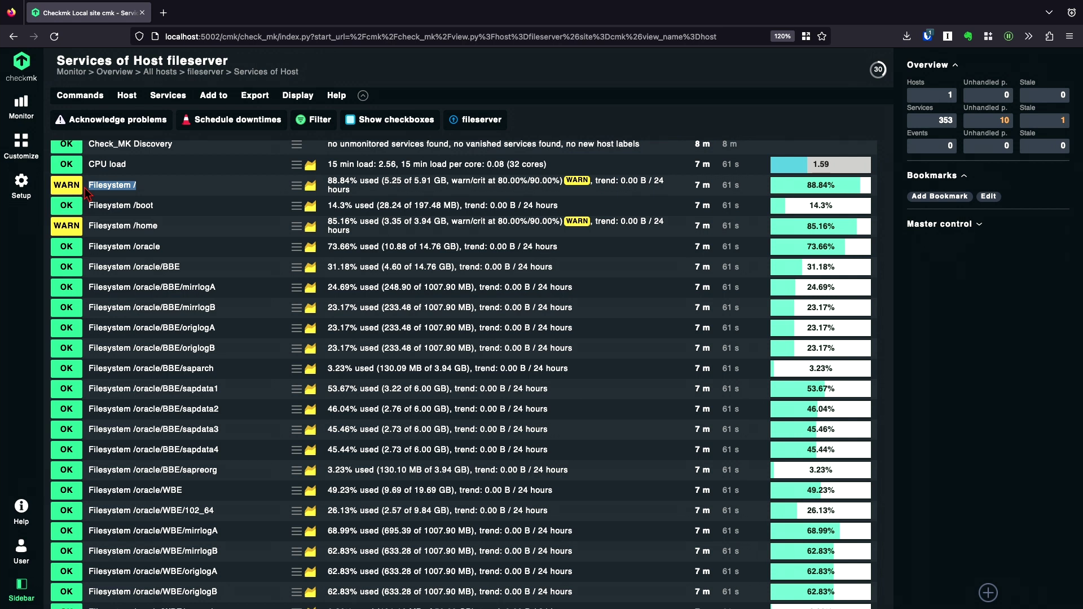
pyautogui.click(158, 192)
pyautogui.scroll(1, 200, 243)
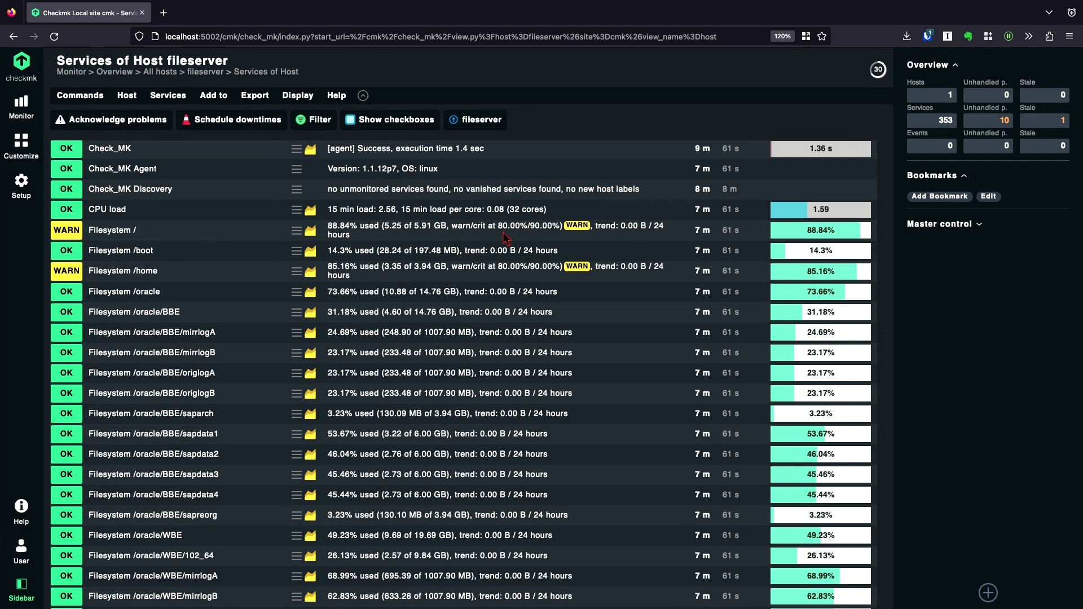
pyautogui.moveTo(560, 224); pyautogui.dragTo(500, 225)
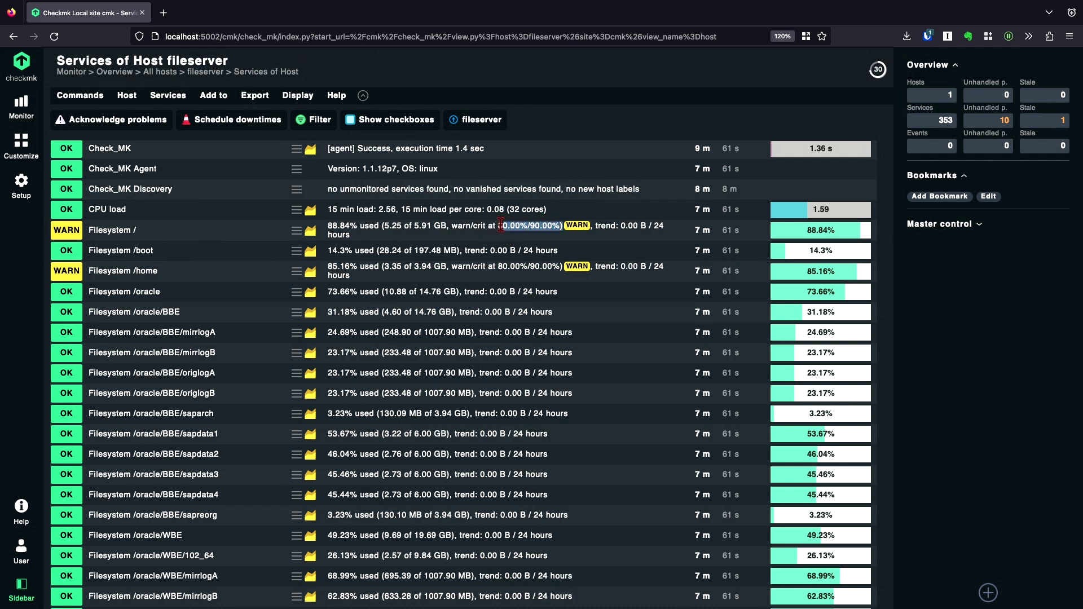
pyautogui.scroll(-10, 233, 383)
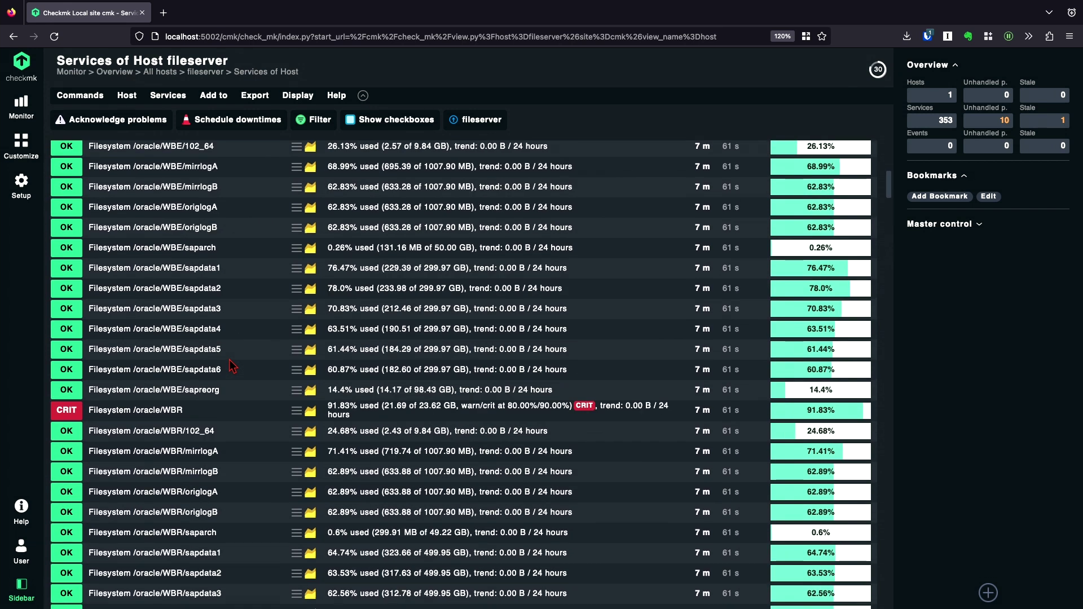
pyautogui.scroll(3, 233, 367)
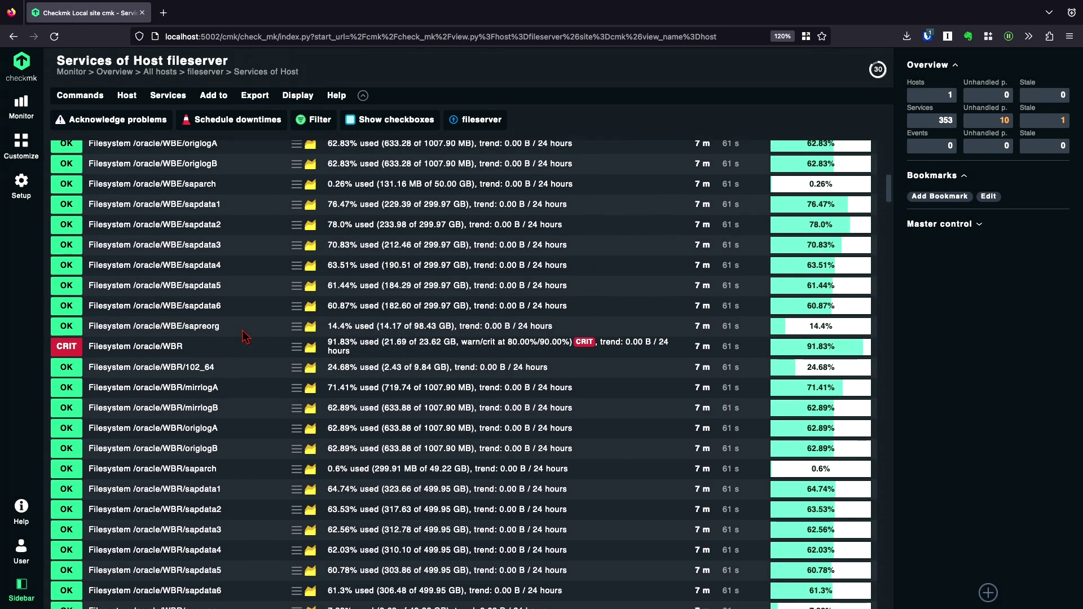
pyautogui.scroll(-5, 128, 364)
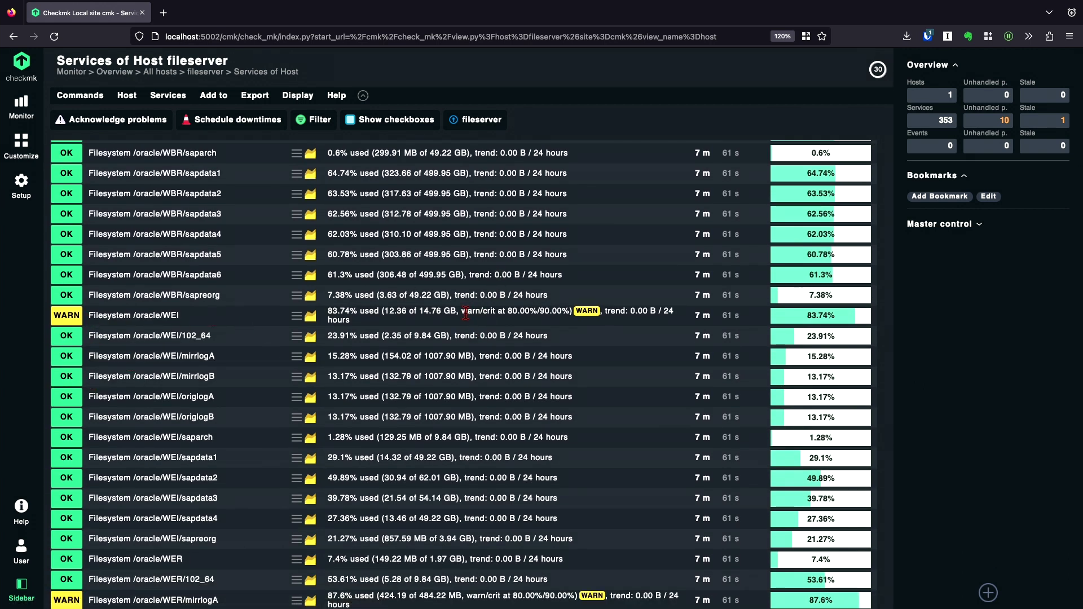
pyautogui.moveTo(466, 314); pyautogui.dragTo(480, 314)
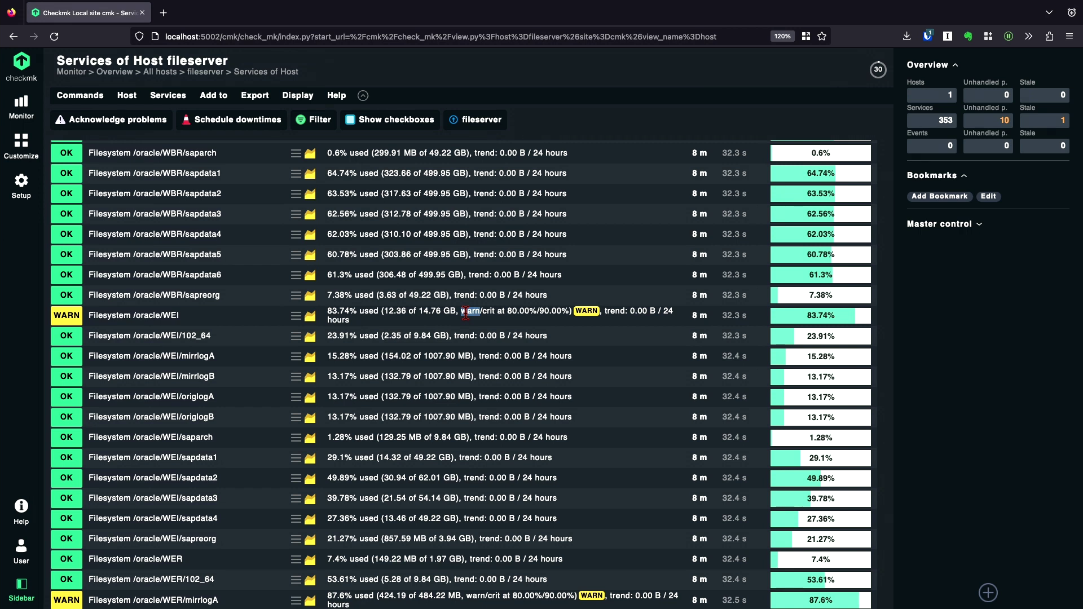
# Show the effective parameters of the Filesystem / service
pyautogui.scroll(2, 467, 317)
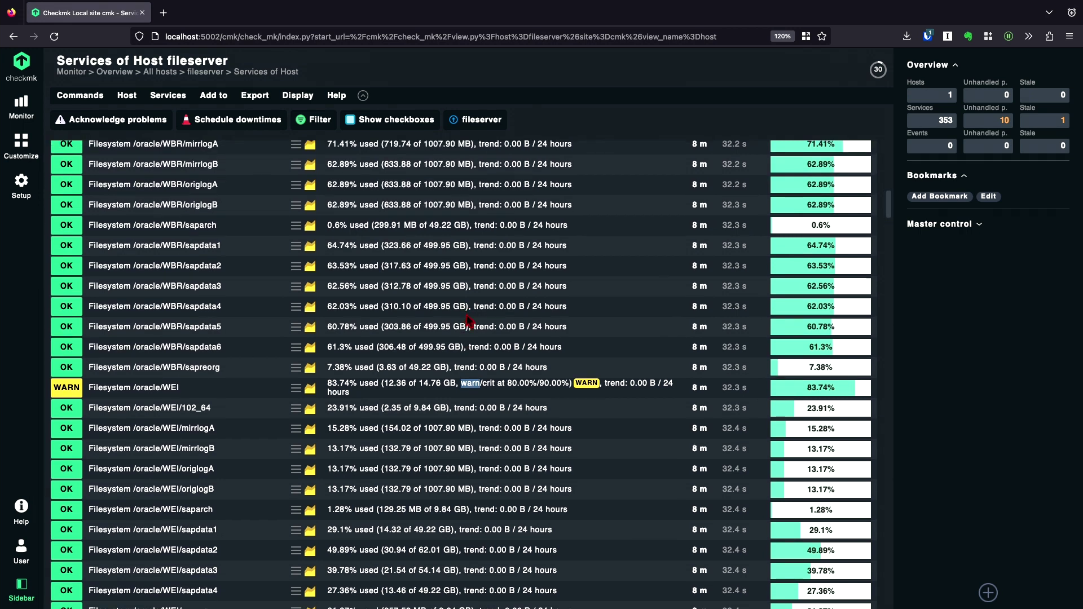
pyautogui.scroll(15, 467, 319)
pyautogui.scroll(4, 466, 313)
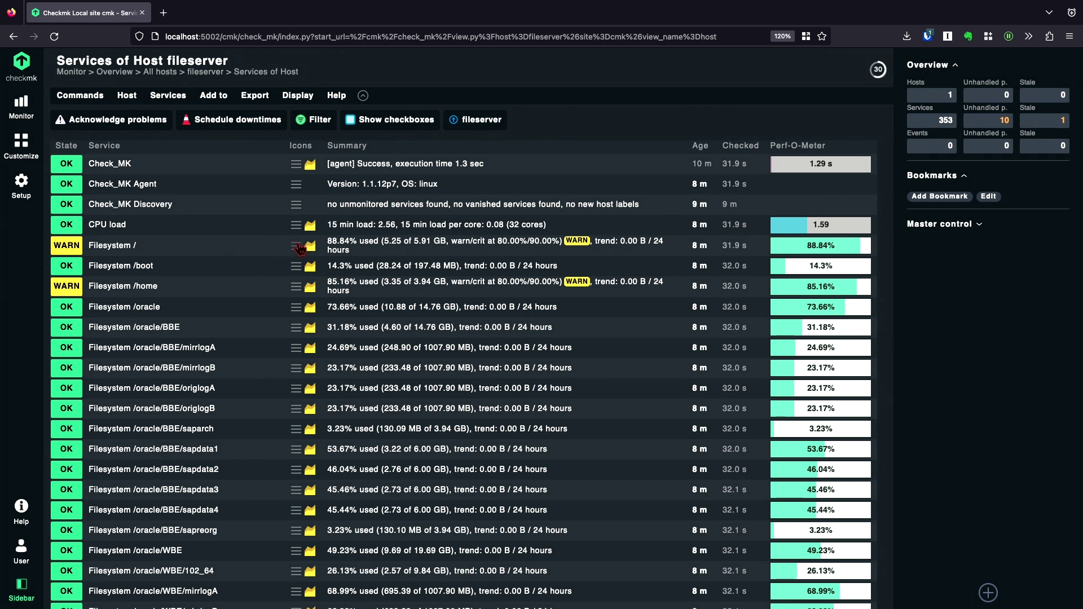
pyautogui.click(300, 249)
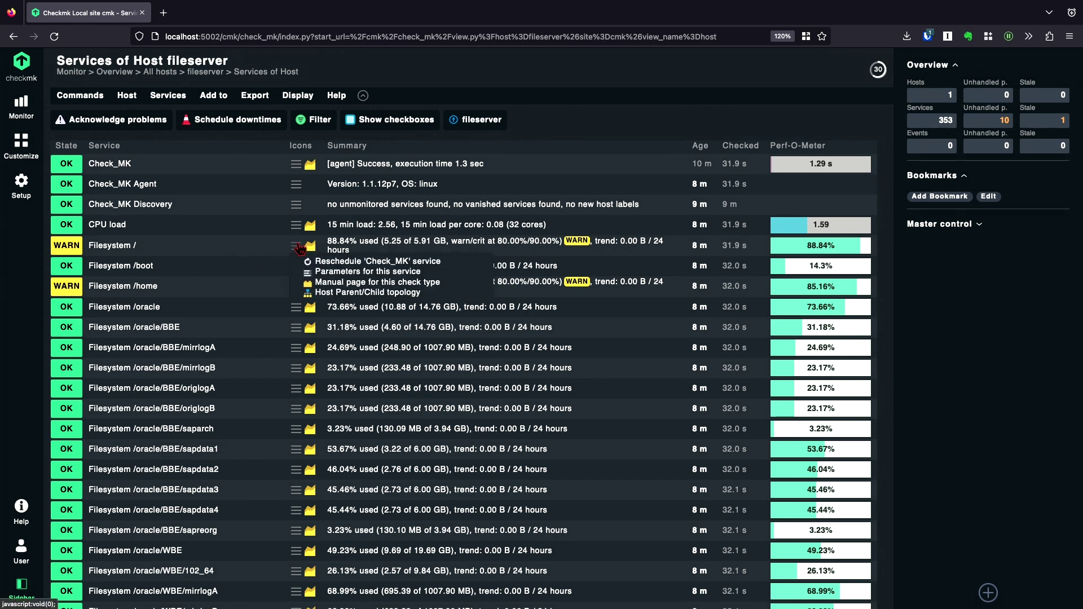
pyautogui.click(380, 275)
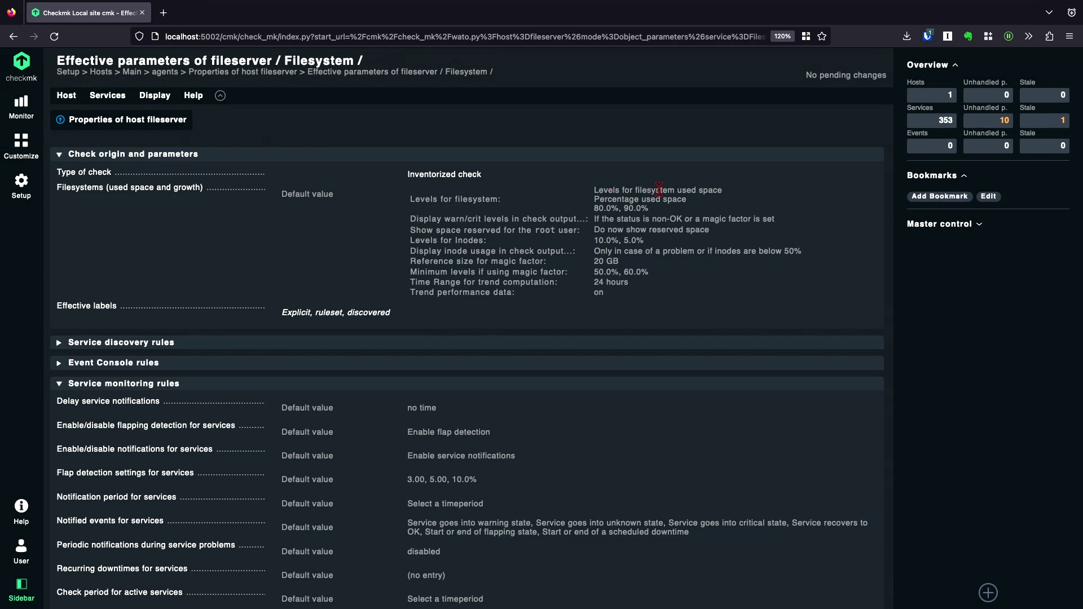
# Start a new rule in the Filesystems (used space and growth) rule set for fileserver's '/' mount point
pyautogui.click(134, 192)
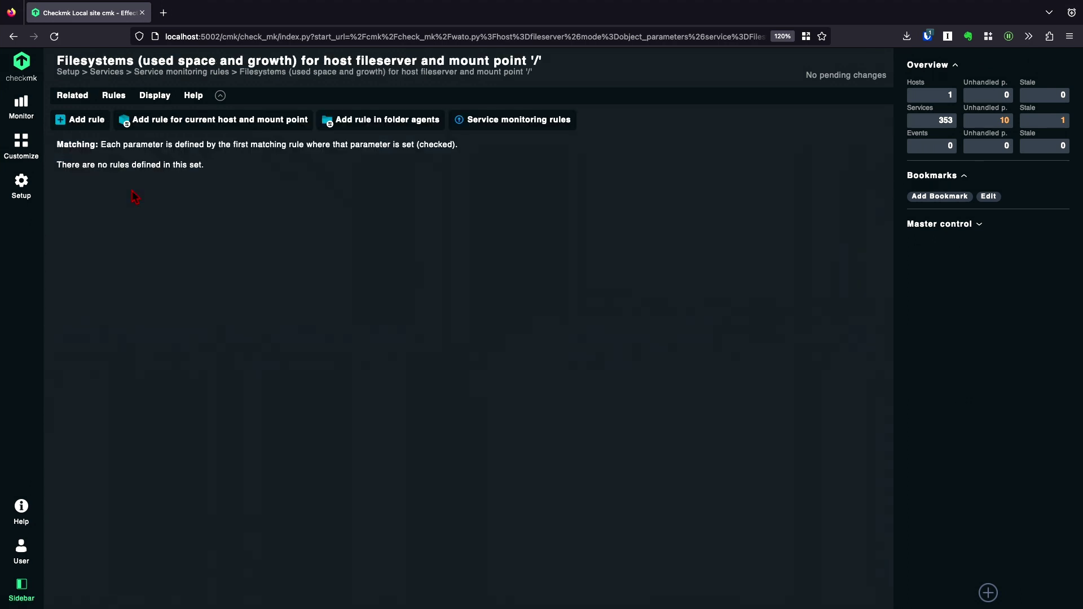
pyautogui.click(90, 123)
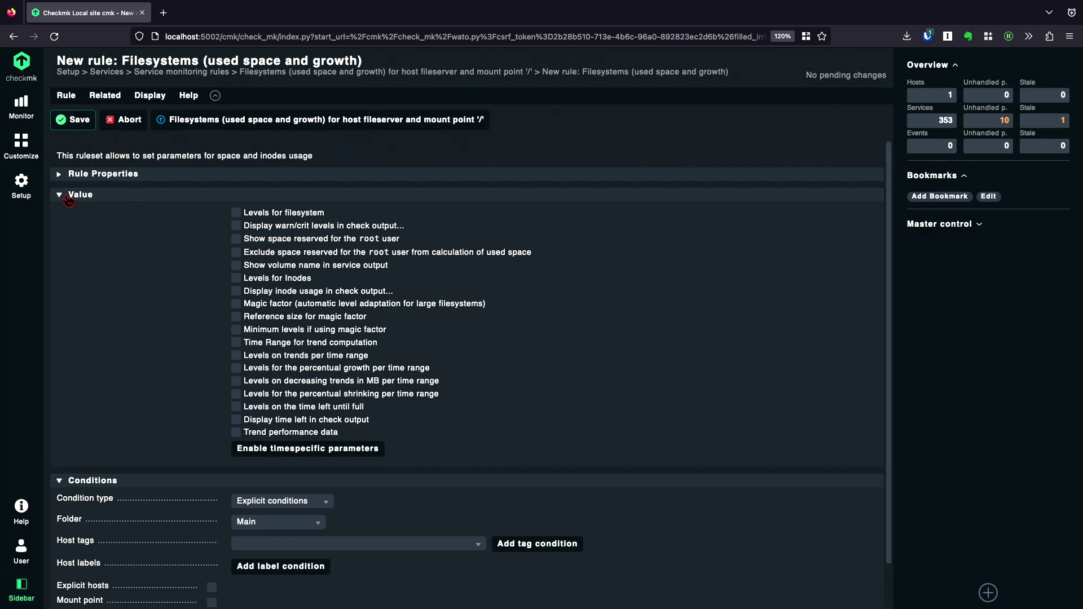
pyautogui.click(59, 174)
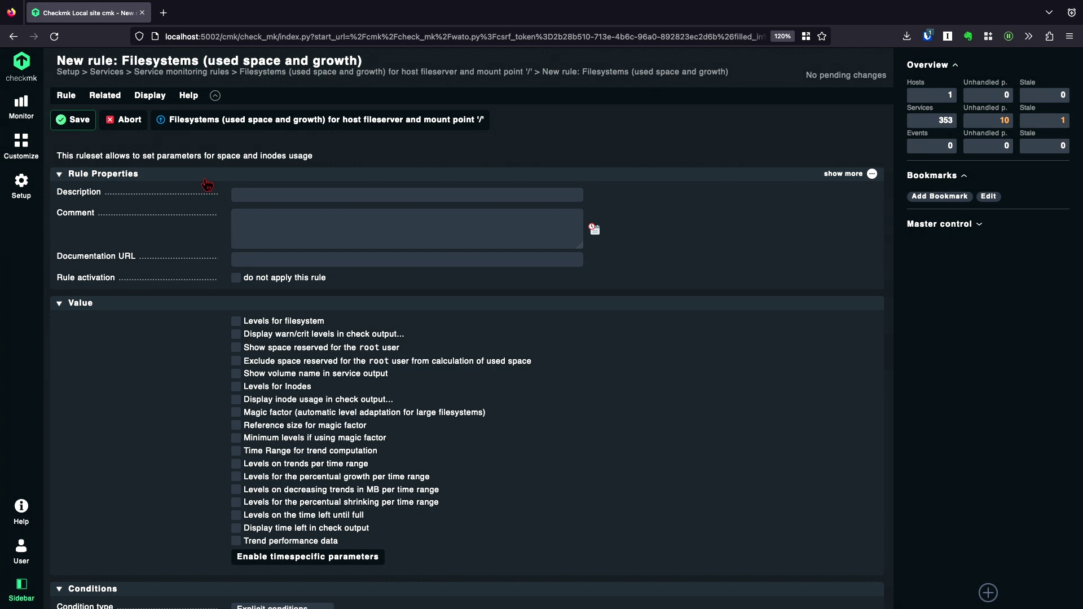
pyautogui.click(60, 176)
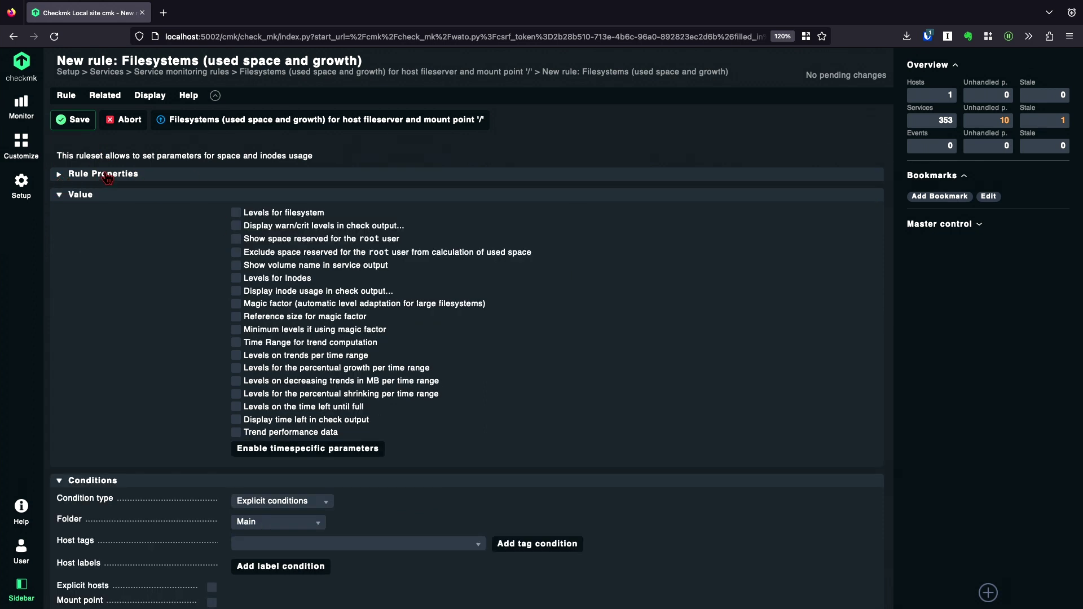
pyautogui.scroll(-1, 148, 265)
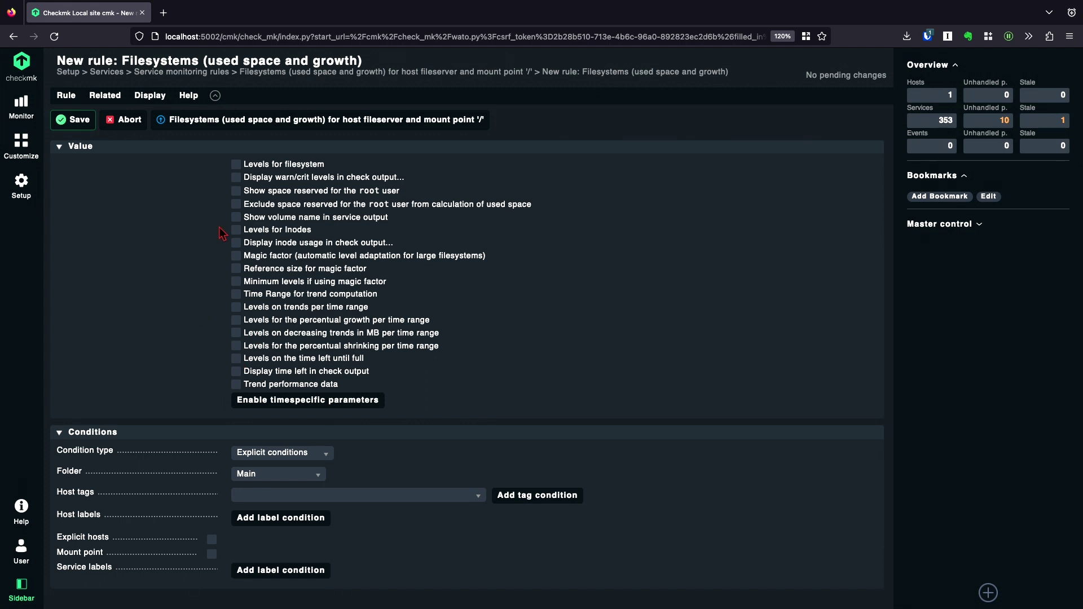
# Enable filesystem levels with 95% warning and 98% critical, then save the rule
pyautogui.click(236, 164)
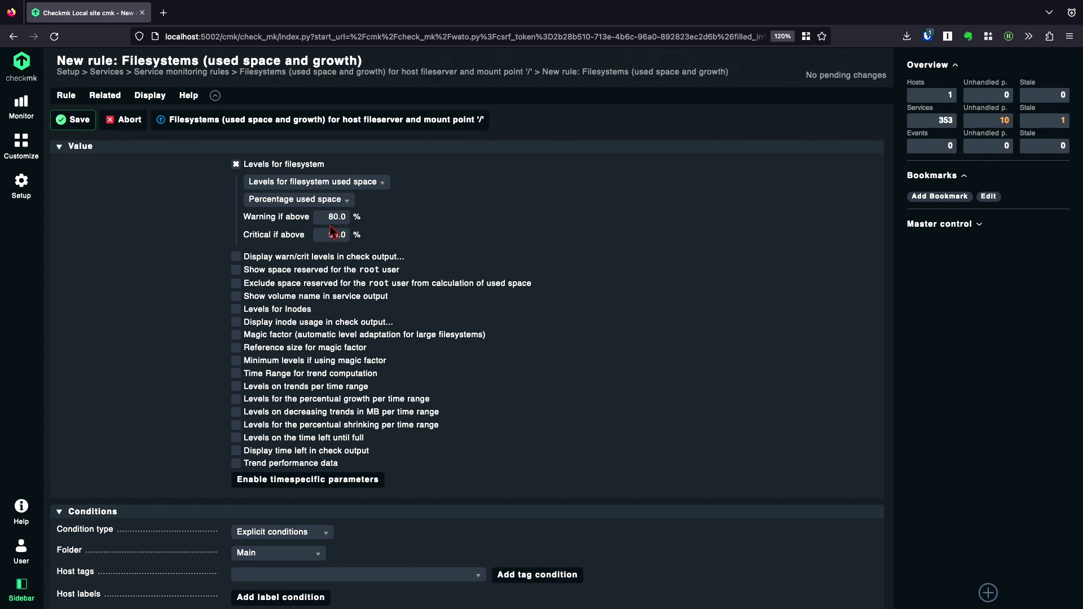
pyautogui.moveTo(325, 217); pyautogui.dragTo(372, 220)
pyautogui.write('95')
pyautogui.moveTo(326, 234); pyautogui.dragTo(359, 234)
pyautogui.write('98')
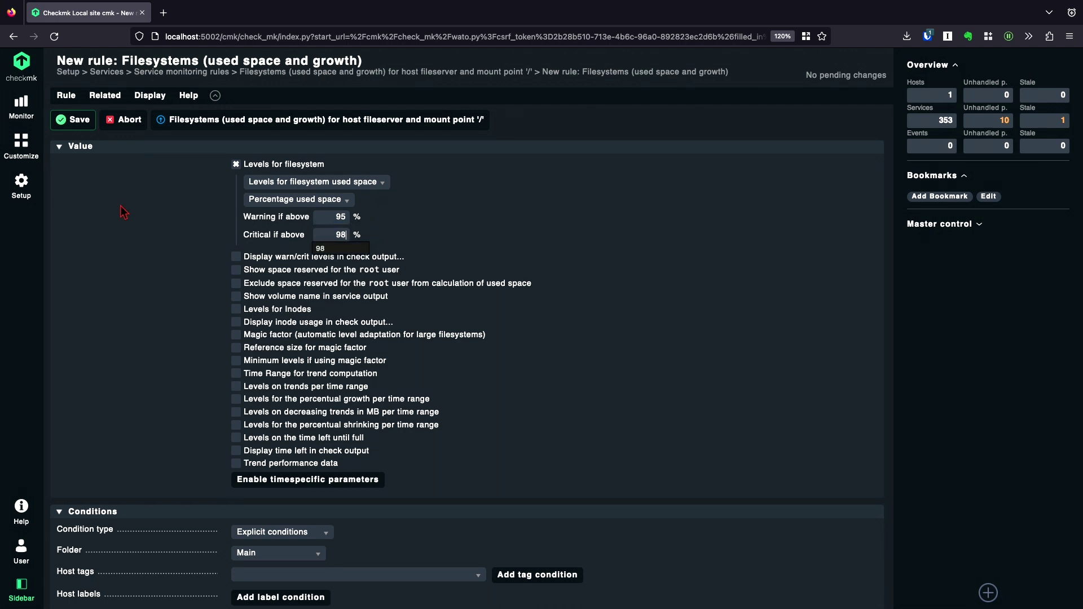
pyautogui.click(82, 125)
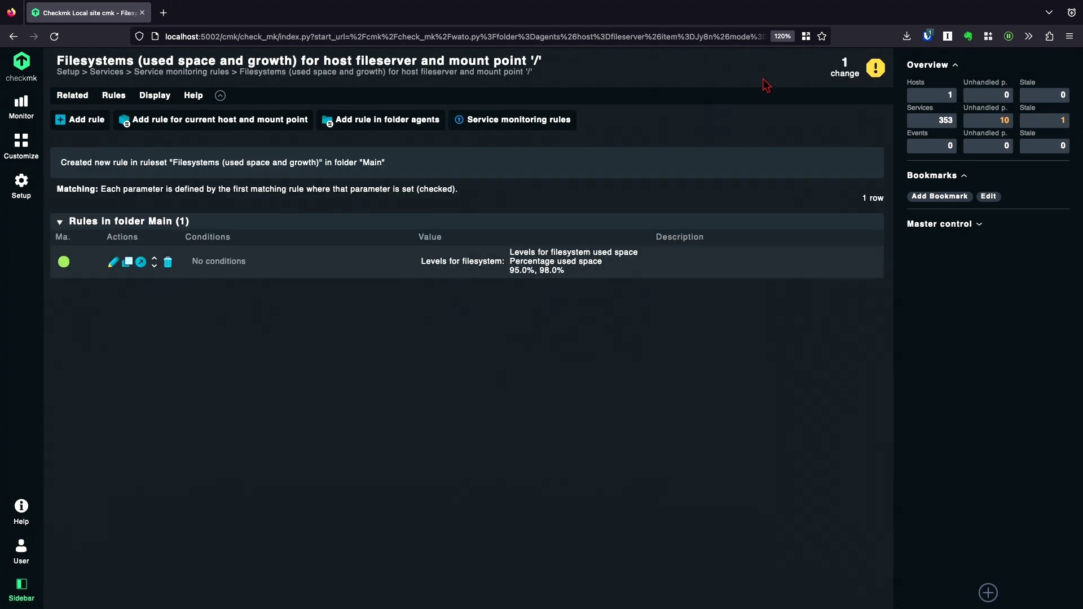
# Activate the pending rule change on the site and show the All hosts list
pyautogui.click(845, 74)
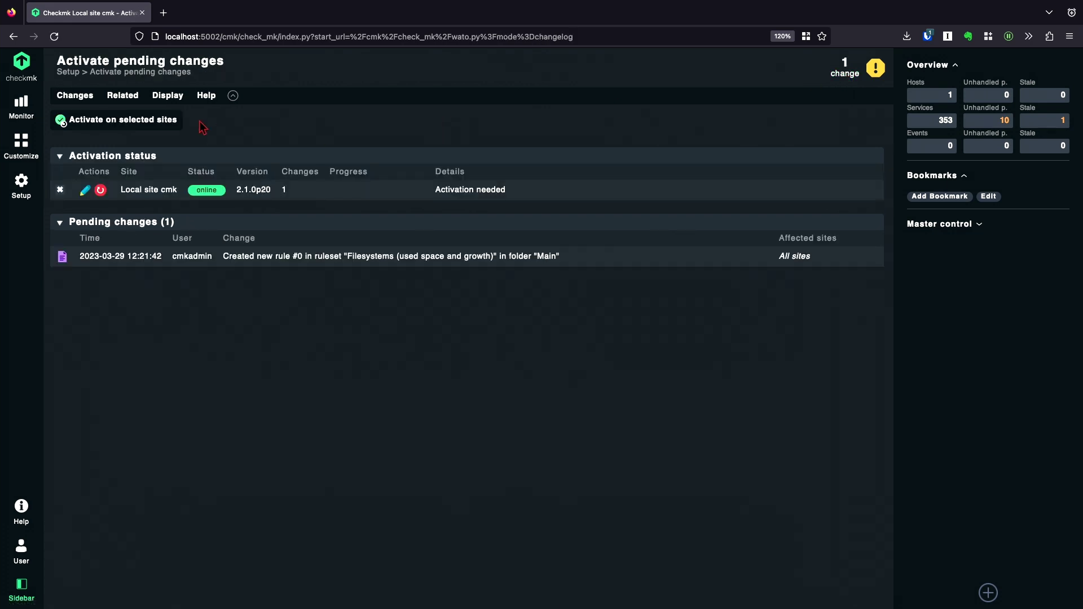
pyautogui.click(147, 122)
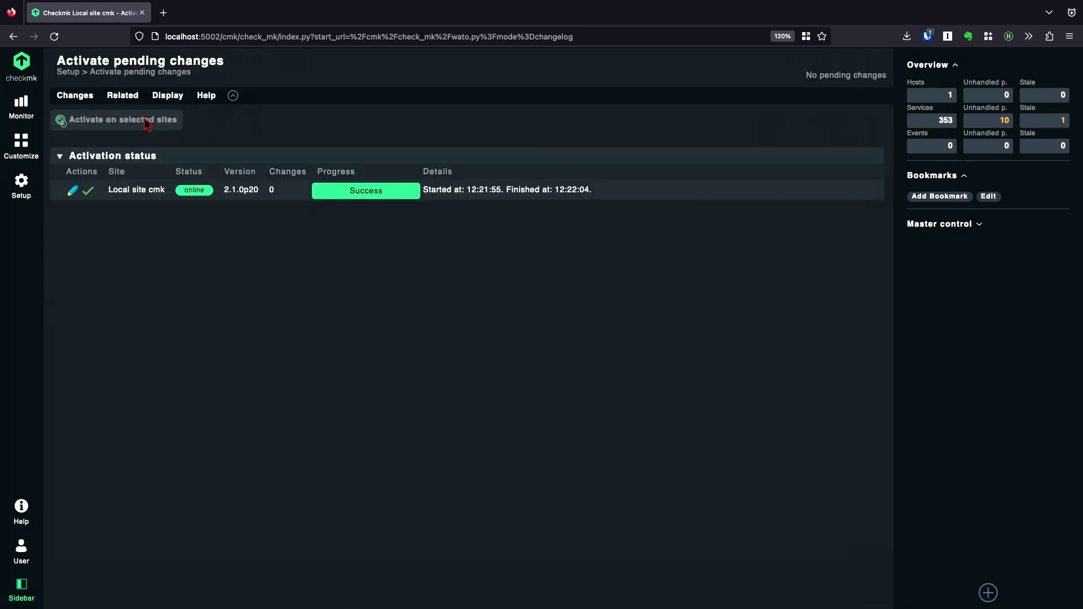
pyautogui.click(946, 96)
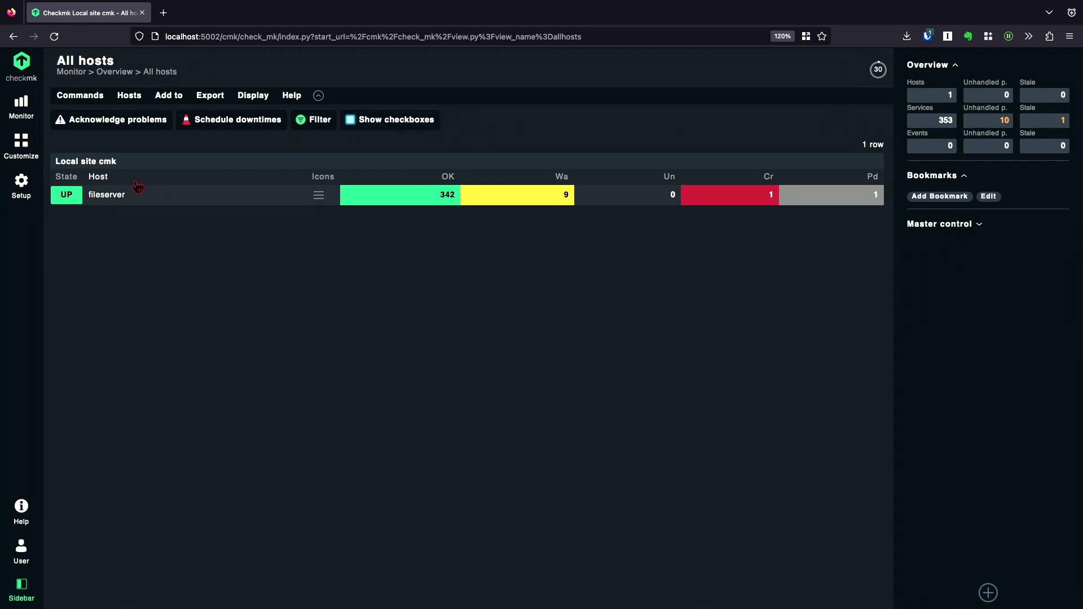
pyautogui.click(108, 198)
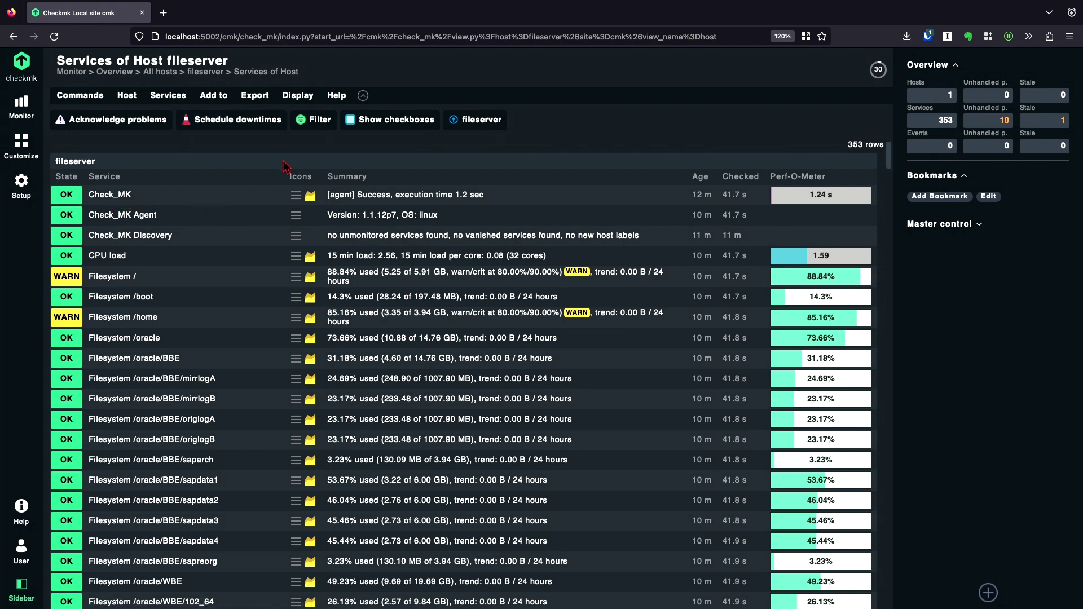
pyautogui.click(296, 195)
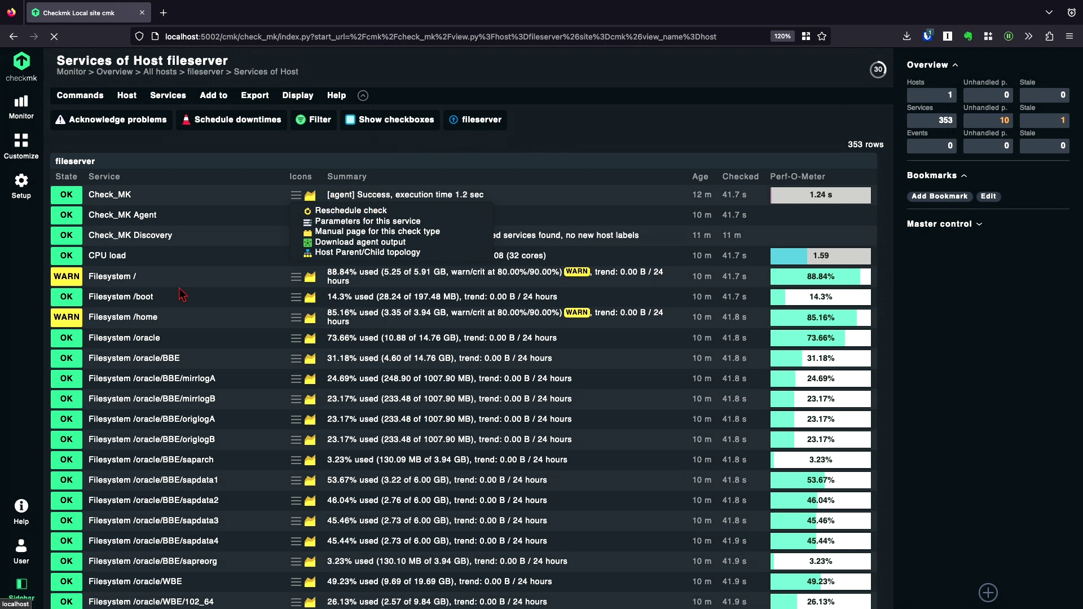
pyautogui.scroll(-2, 203, 366)
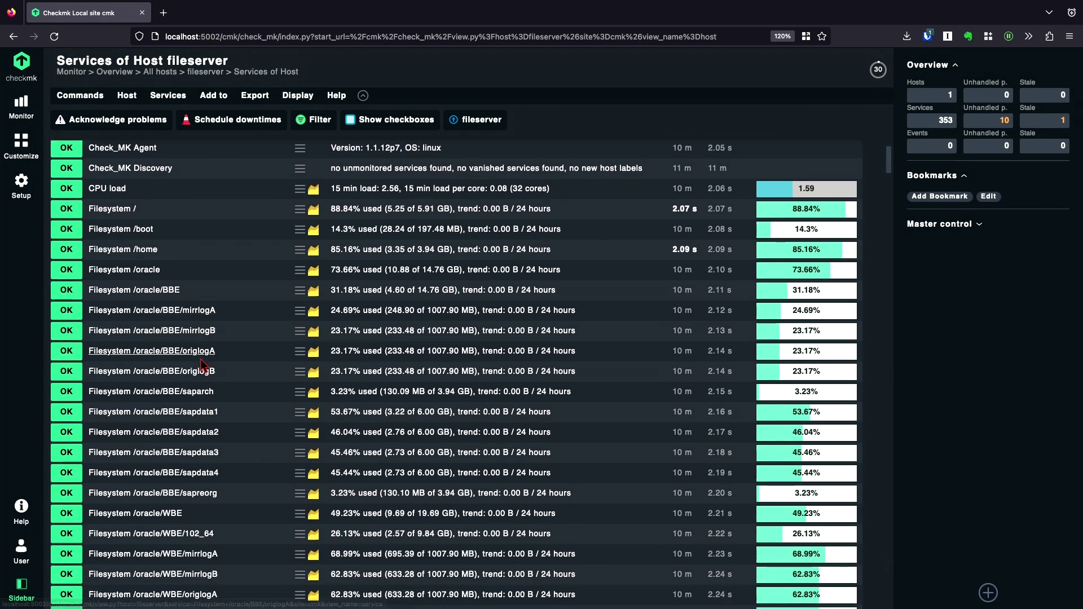
pyautogui.scroll(-20, 203, 366)
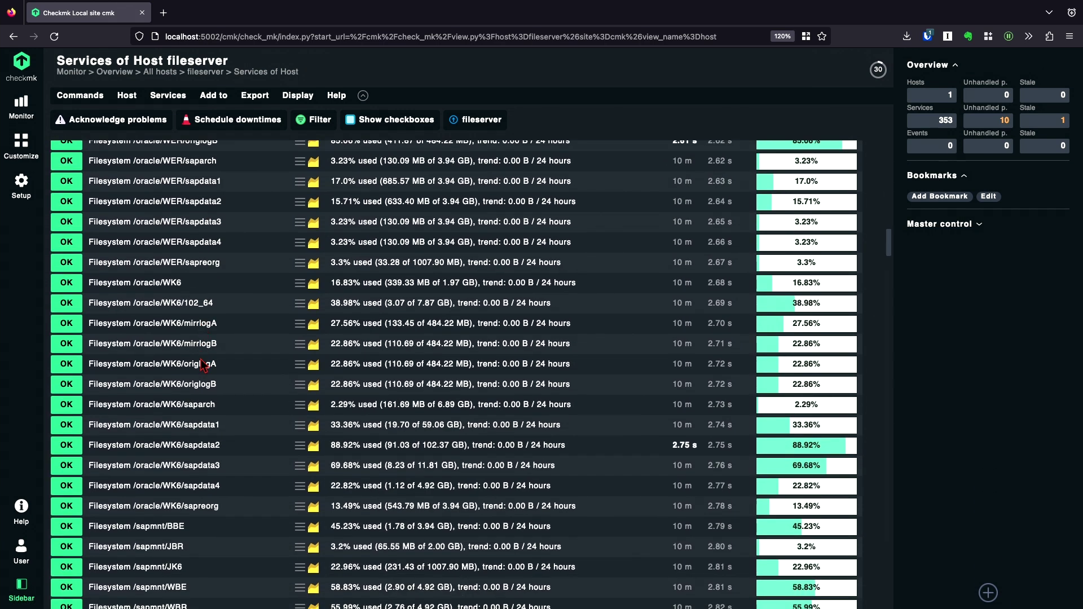
pyautogui.scroll(-15, 203, 365)
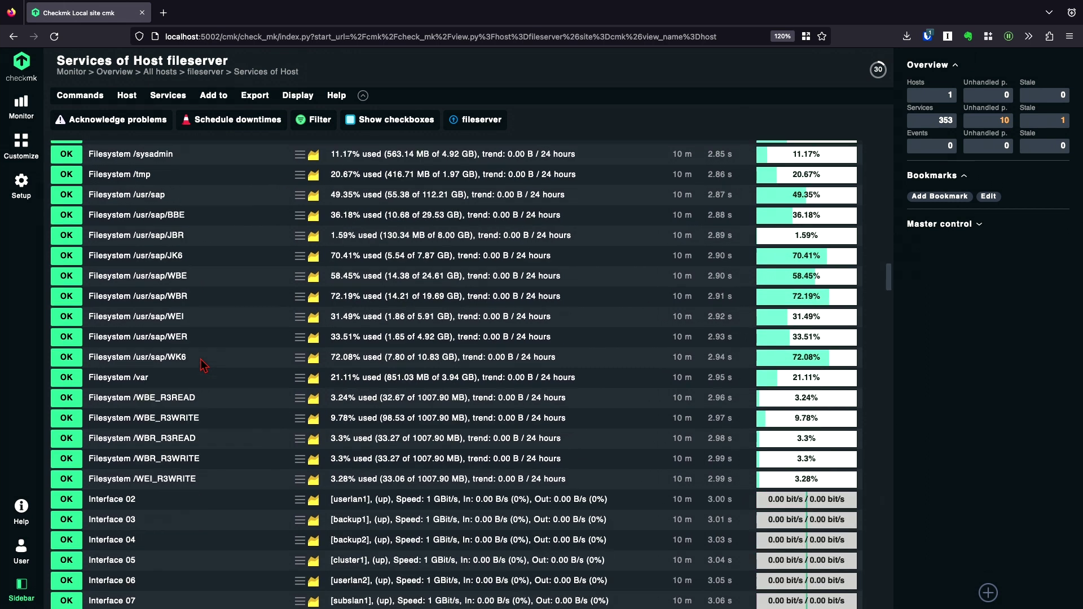
pyautogui.scroll(-6, 204, 365)
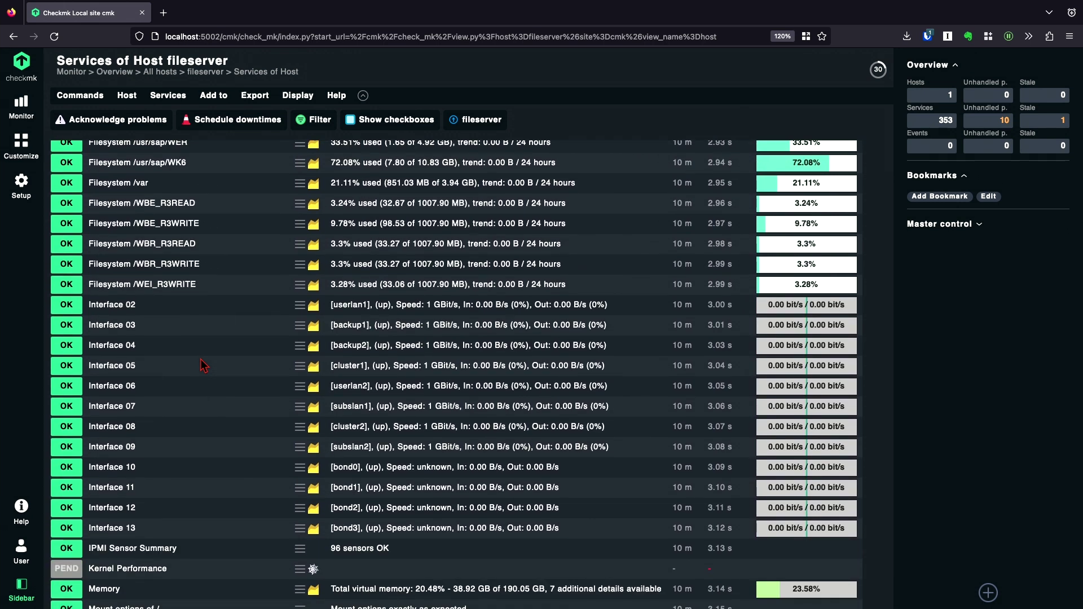
pyautogui.scroll(20, 203, 366)
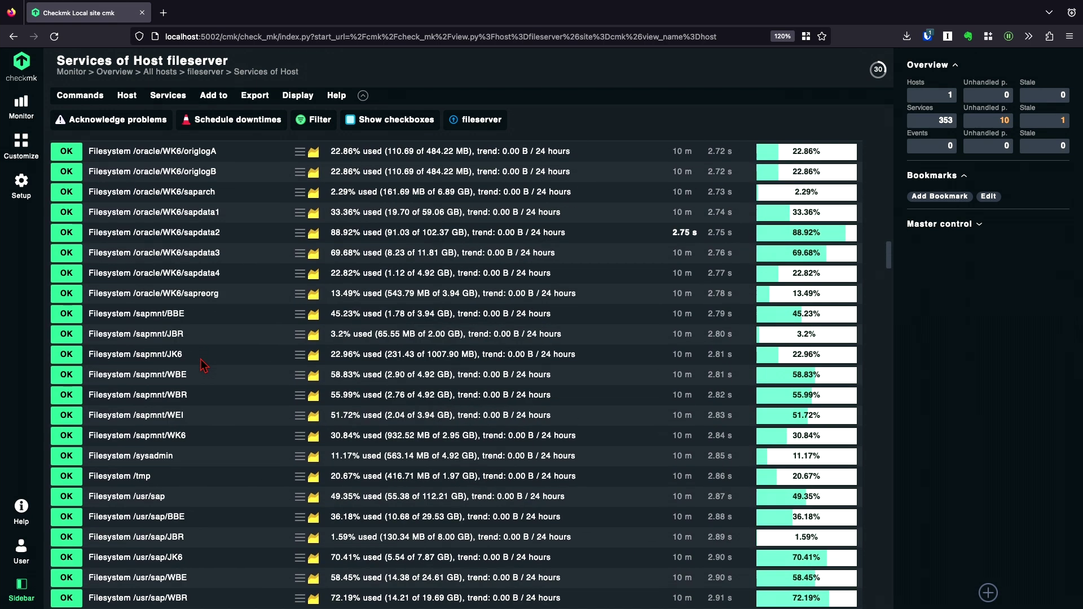
pyautogui.scroll(11, 203, 365)
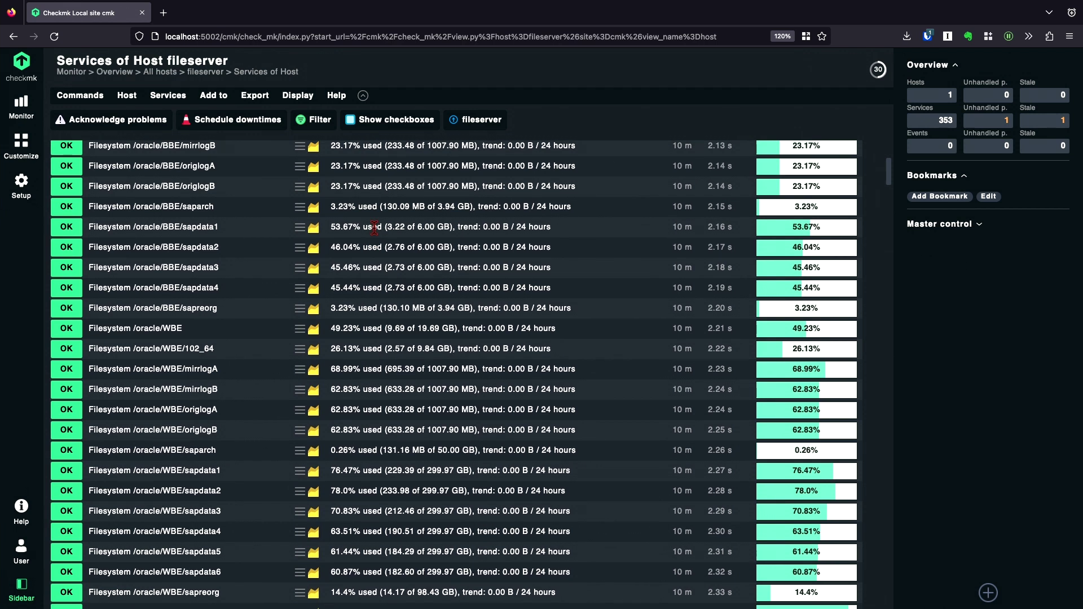
pyautogui.scroll(2, 374, 227)
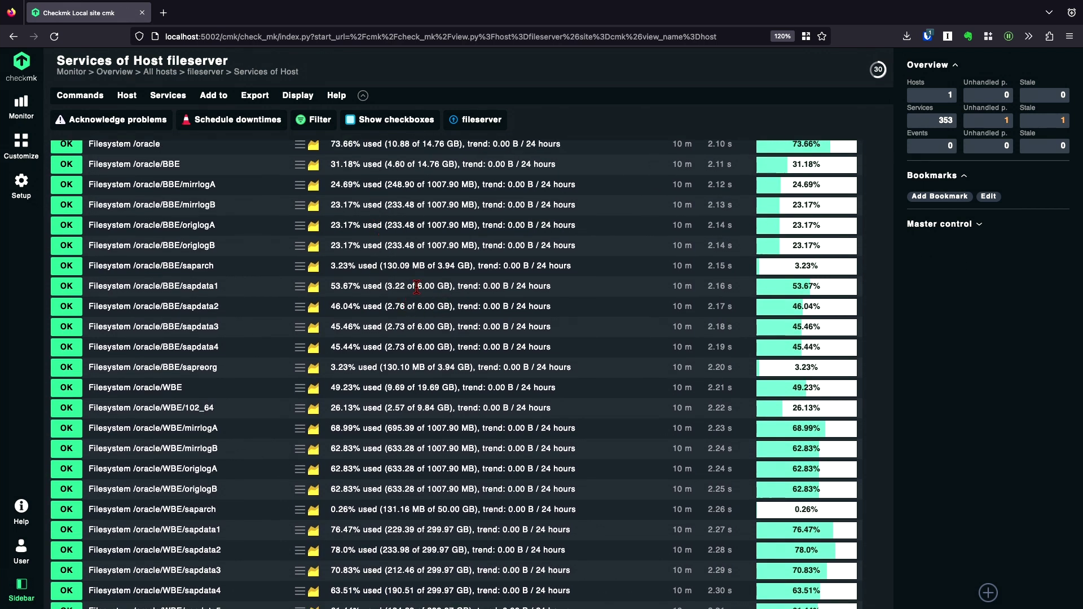
pyautogui.moveTo(417, 287); pyautogui.dragTo(451, 289)
pyautogui.scroll(3, 458, 277)
pyautogui.scroll(3, 459, 276)
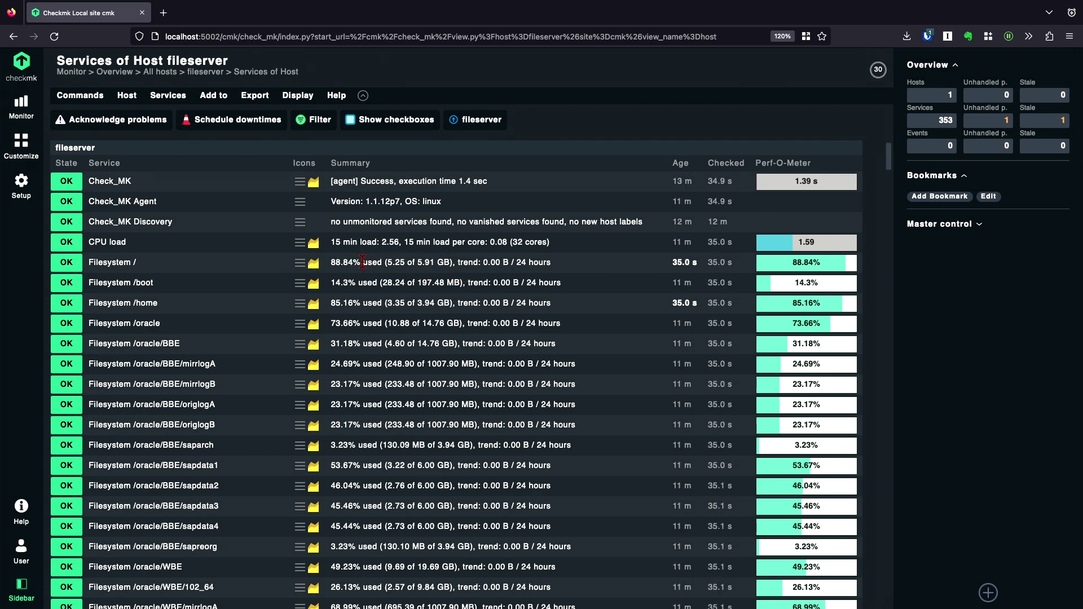
# Open the existing Filesystems rule for editing from the Filesystem / service's effective parameters
pyautogui.click(300, 265)
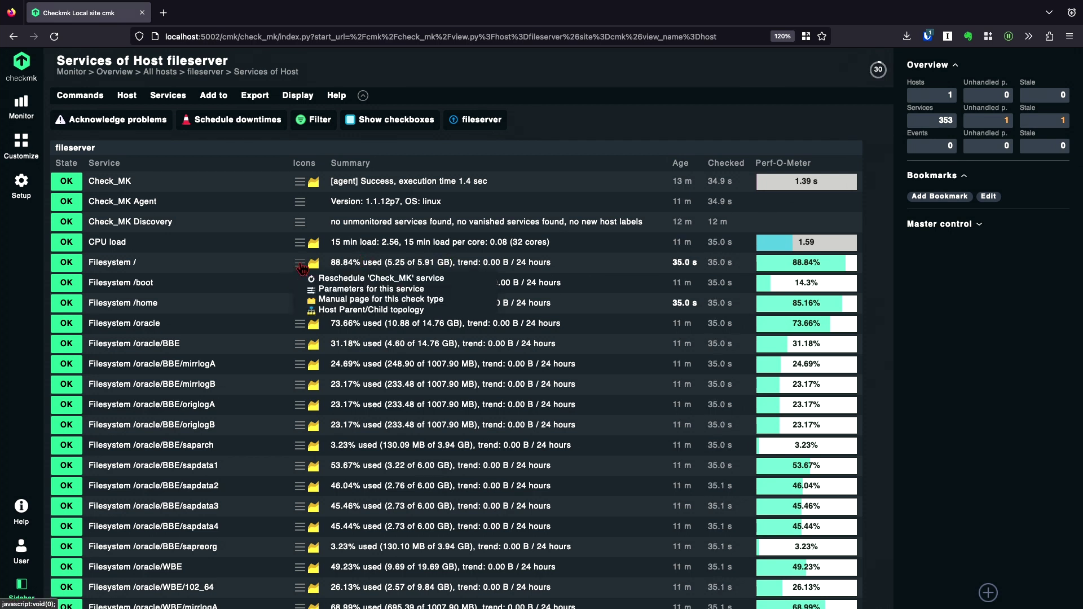
pyautogui.click(363, 289)
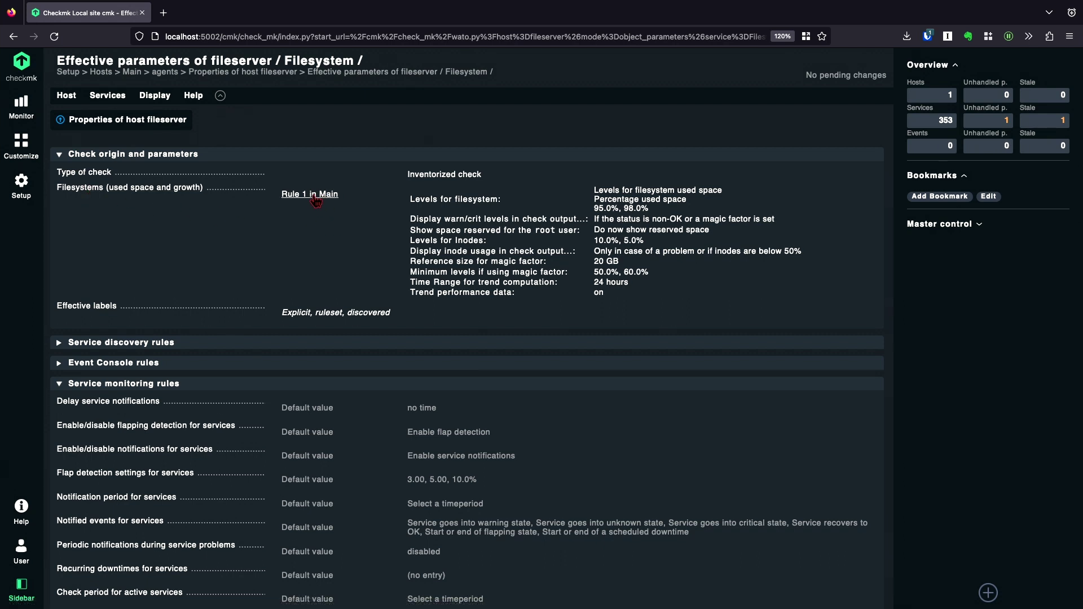
pyautogui.click(161, 192)
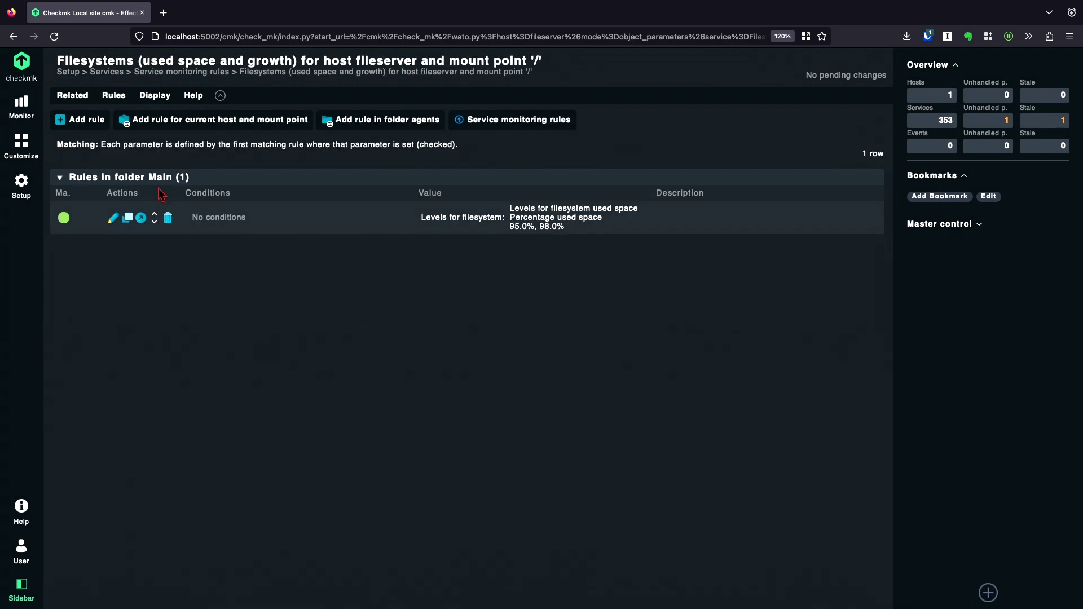
pyautogui.click(112, 217)
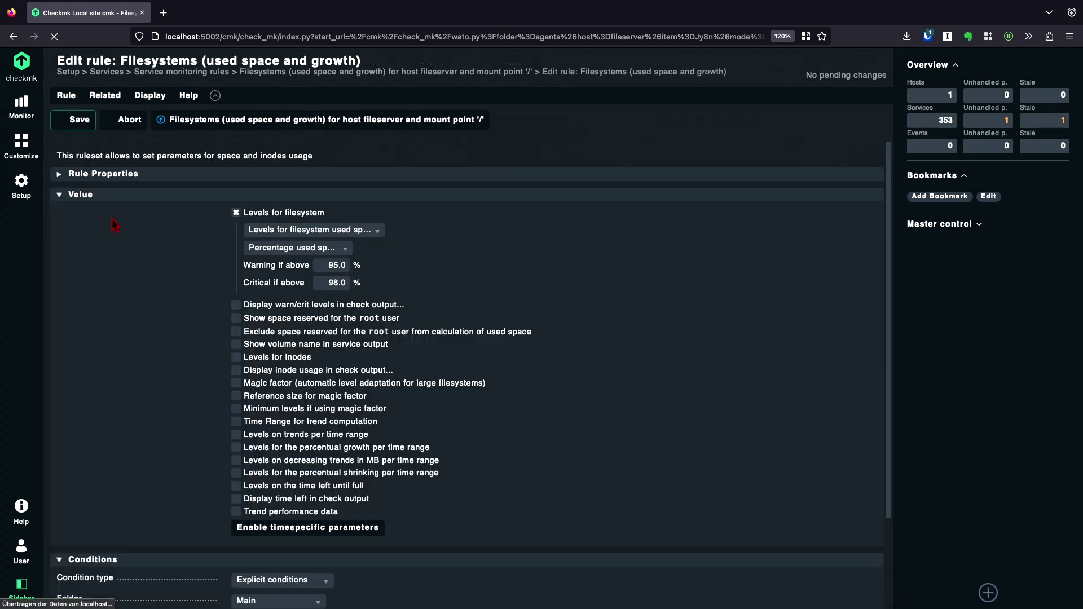
pyautogui.click(305, 231)
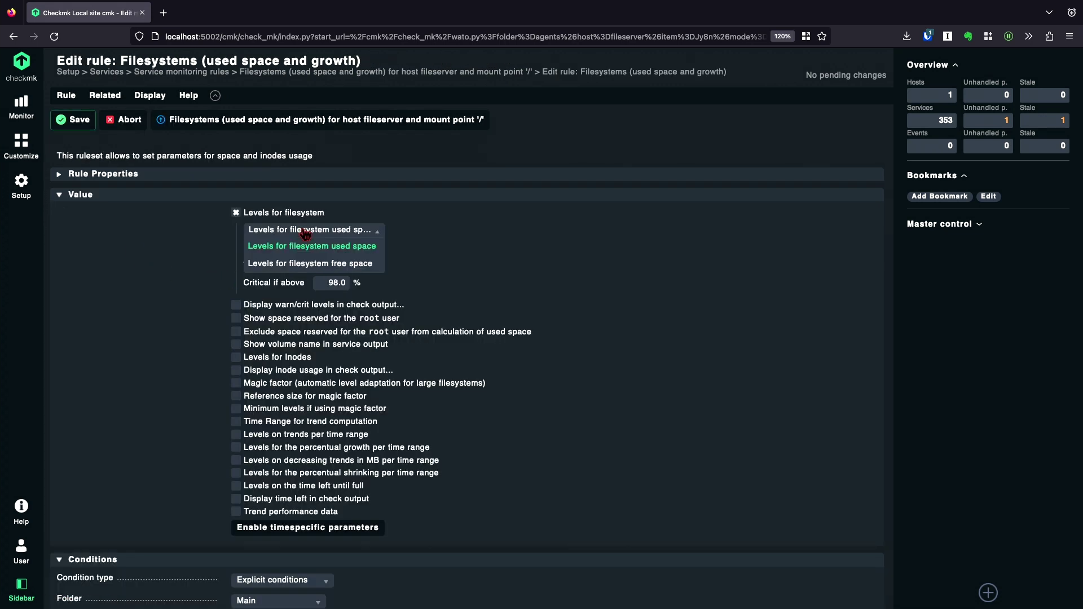
# Switch to dynamic levels and add a 1 GiB entry warning at 90%, critical at 95%
pyautogui.click(308, 247)
pyautogui.click(290, 250)
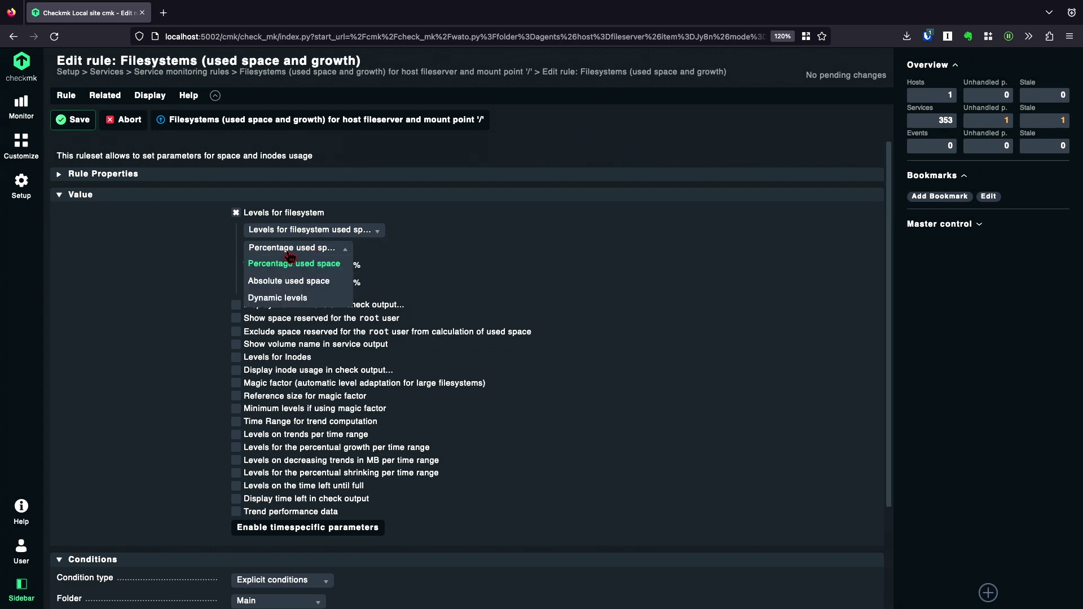
pyautogui.click(280, 298)
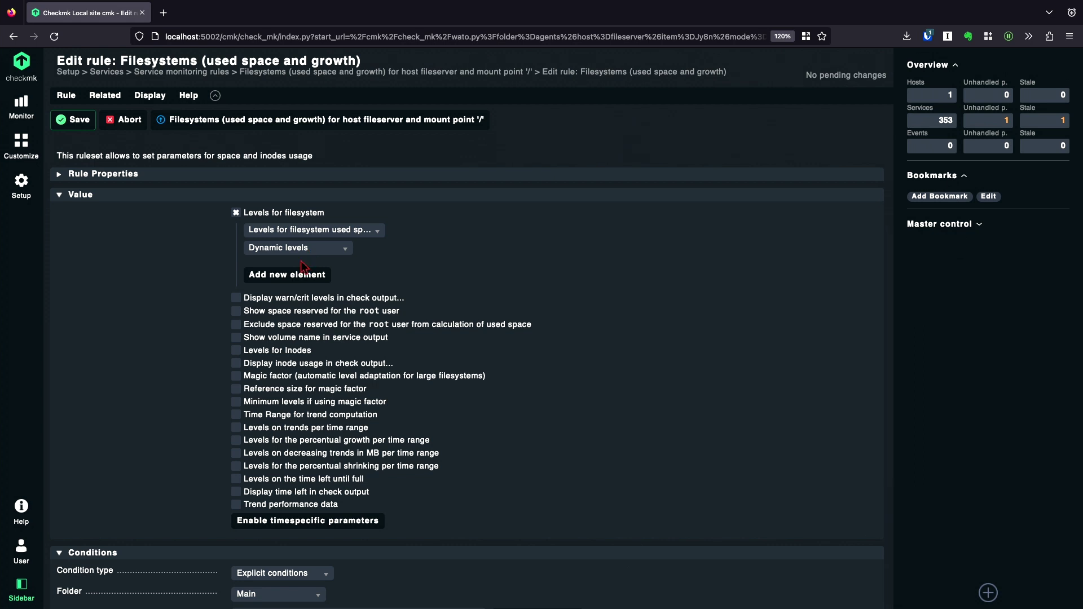
pyautogui.click(289, 274)
pyautogui.scroll(-1, 188, 304)
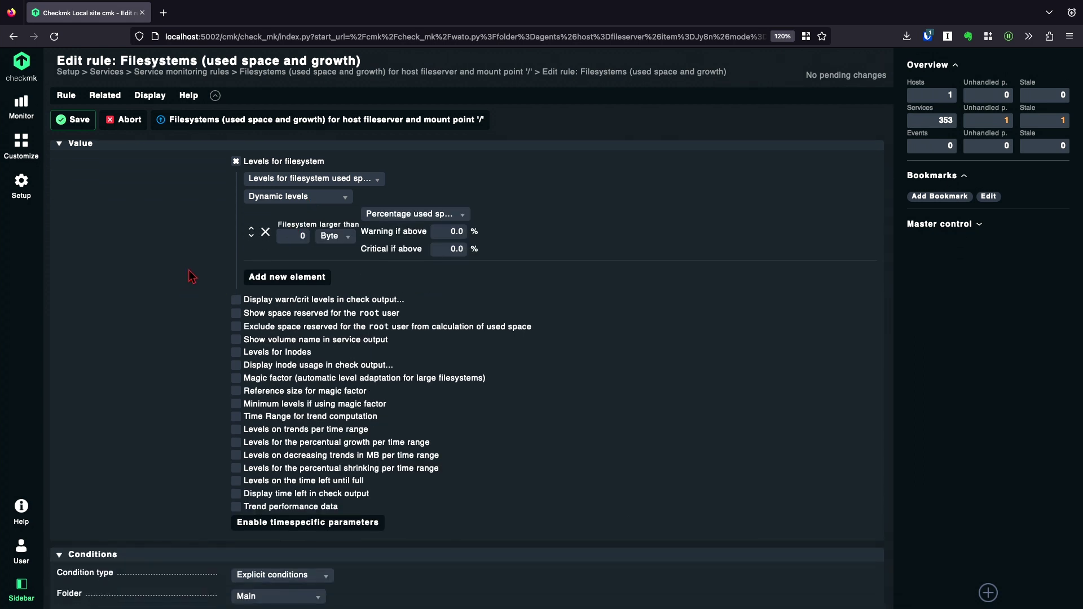
pyautogui.click(350, 238)
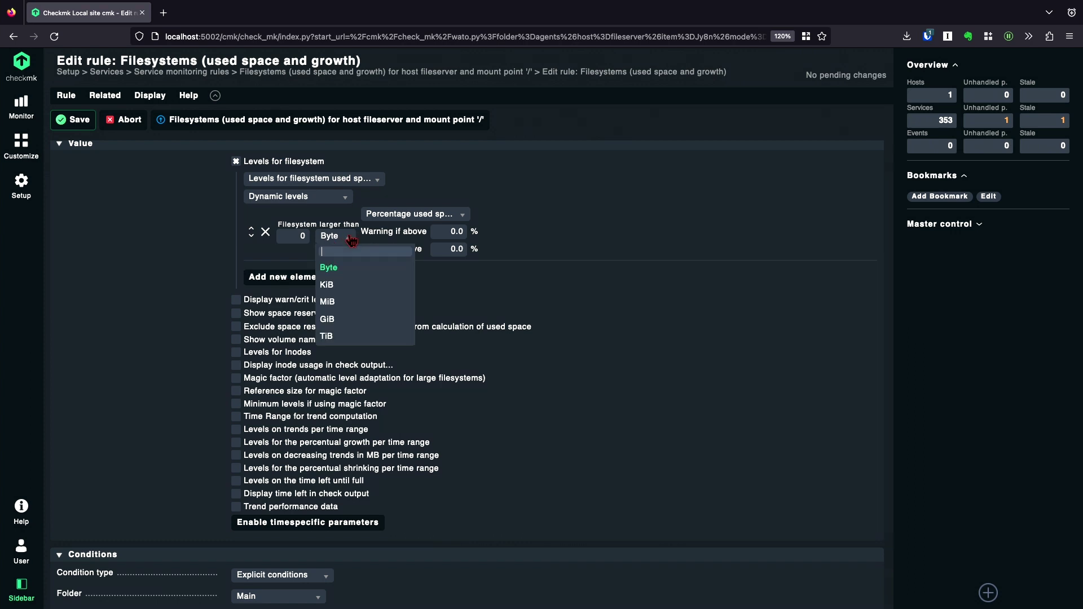
pyautogui.click(357, 321)
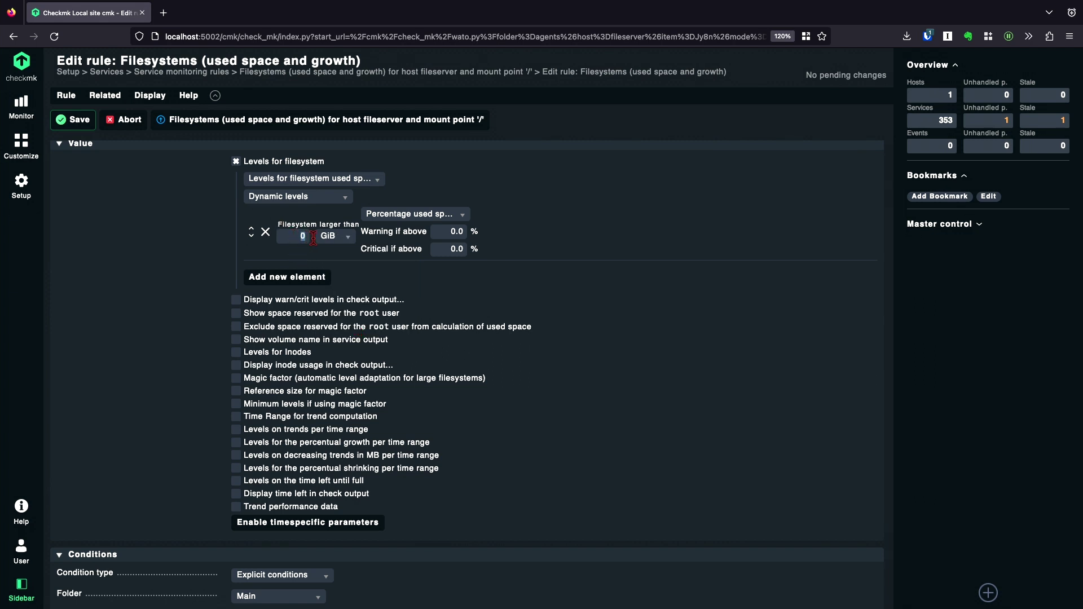
pyautogui.write('1')
pyautogui.doubleClick(457, 233)
pyautogui.write('90')
pyautogui.press('Tab')
pyautogui.write('95')
# Add a second dynamic entry for filesystems over 100 GiB with 98%/99% levels
pyautogui.click(305, 277)
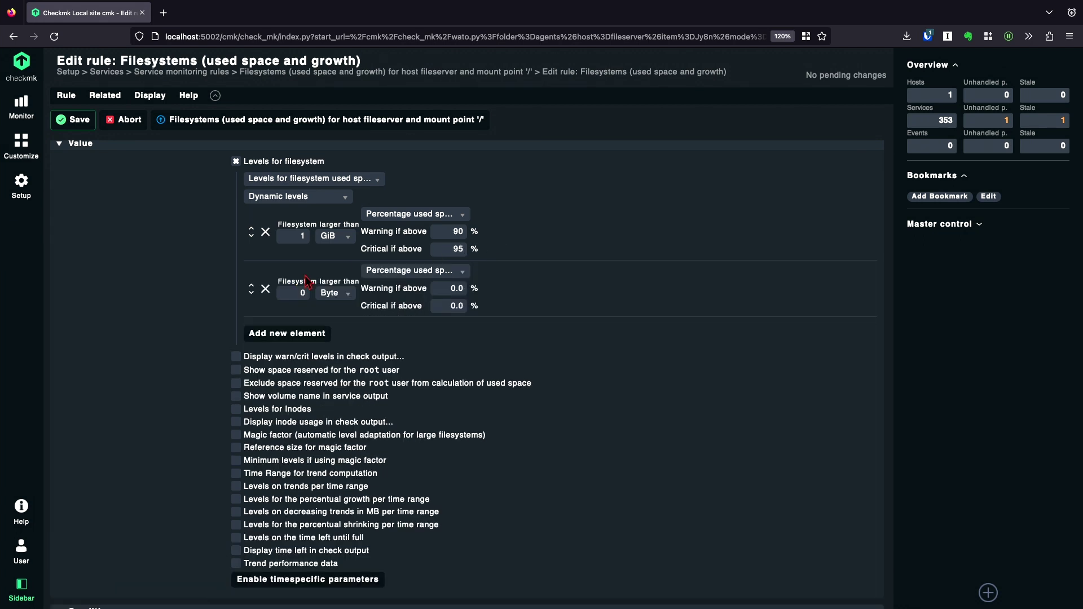
pyautogui.doubleClick(289, 292)
pyautogui.write('100')
pyautogui.click(345, 294)
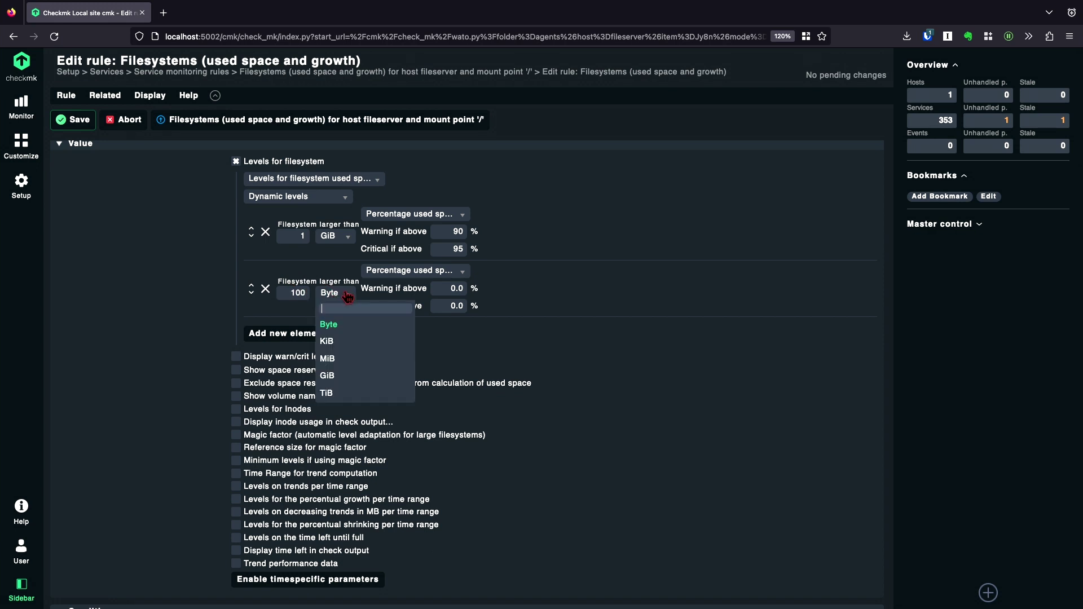
pyautogui.click(348, 376)
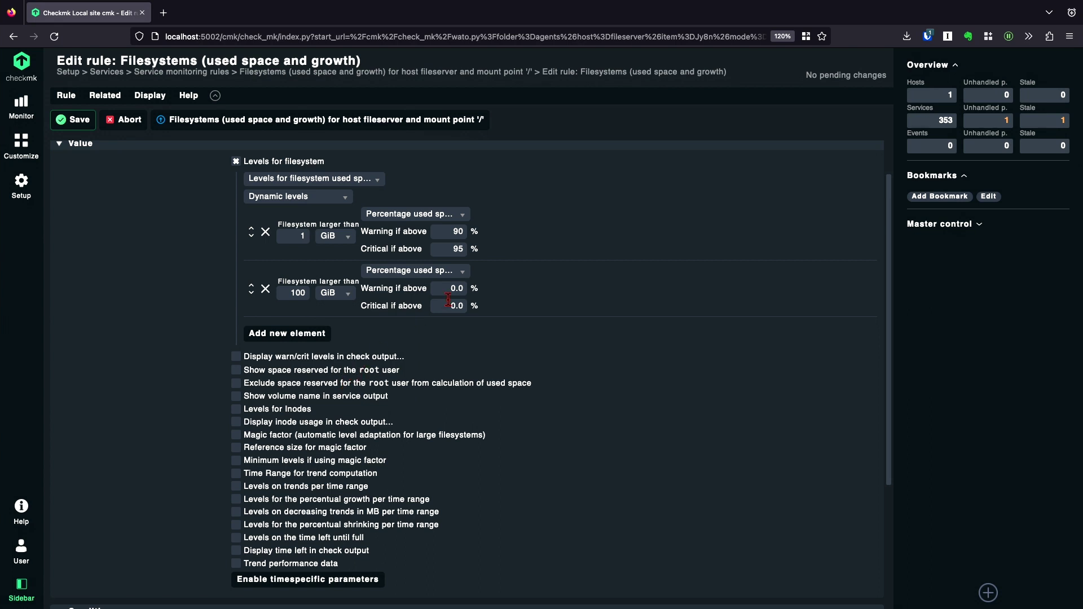
pyautogui.moveTo(444, 291); pyautogui.dragTo(500, 298)
pyautogui.write('98')
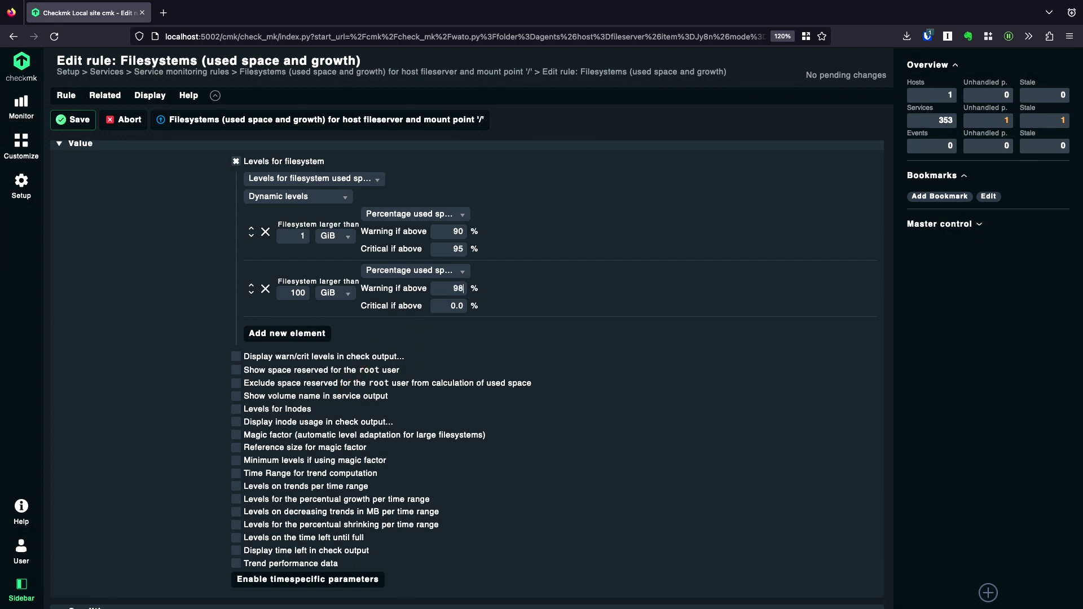
pyautogui.press('Tab')
pyautogui.write('88')
pyautogui.press('BackSpace')
pyautogui.press('BackSpace')
pyautogui.write('99')
# Delete both dynamic level entries and return to percentage used-space levels
pyautogui.click(266, 233)
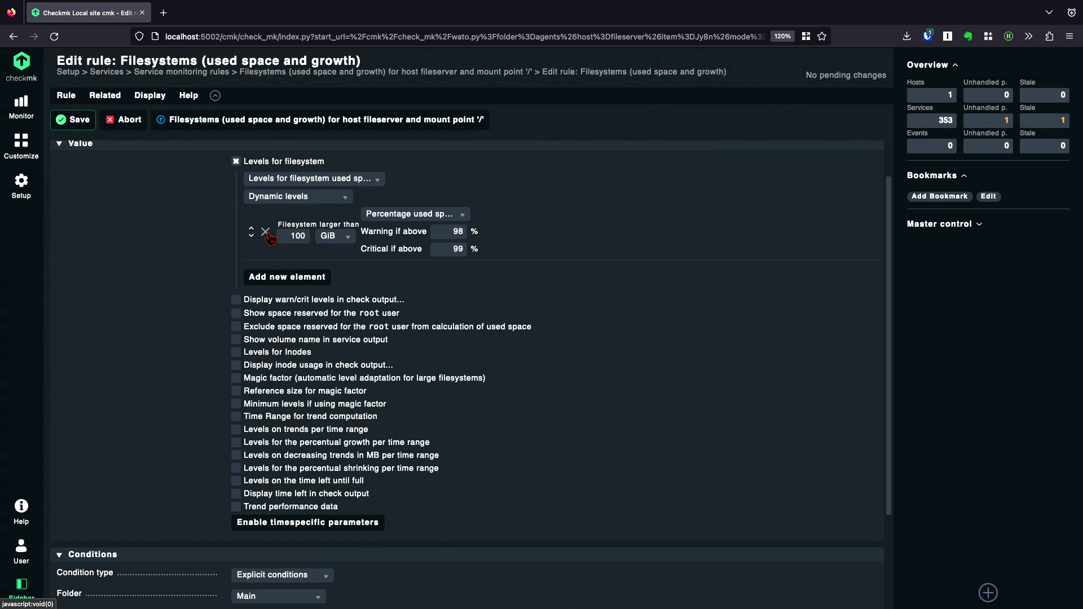
pyautogui.click(266, 233)
pyautogui.click(309, 198)
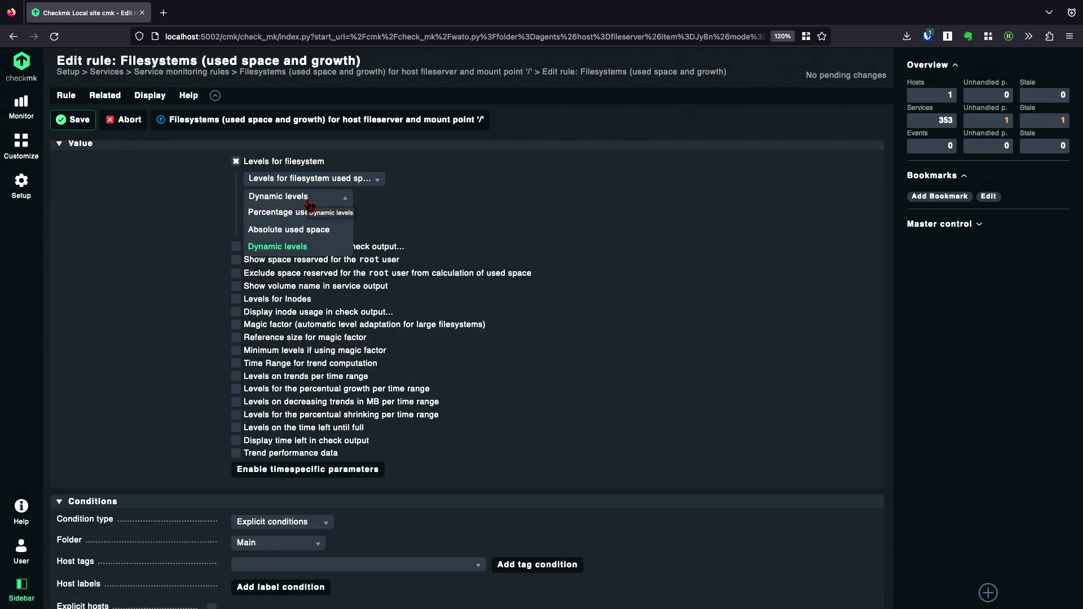
pyautogui.click(305, 213)
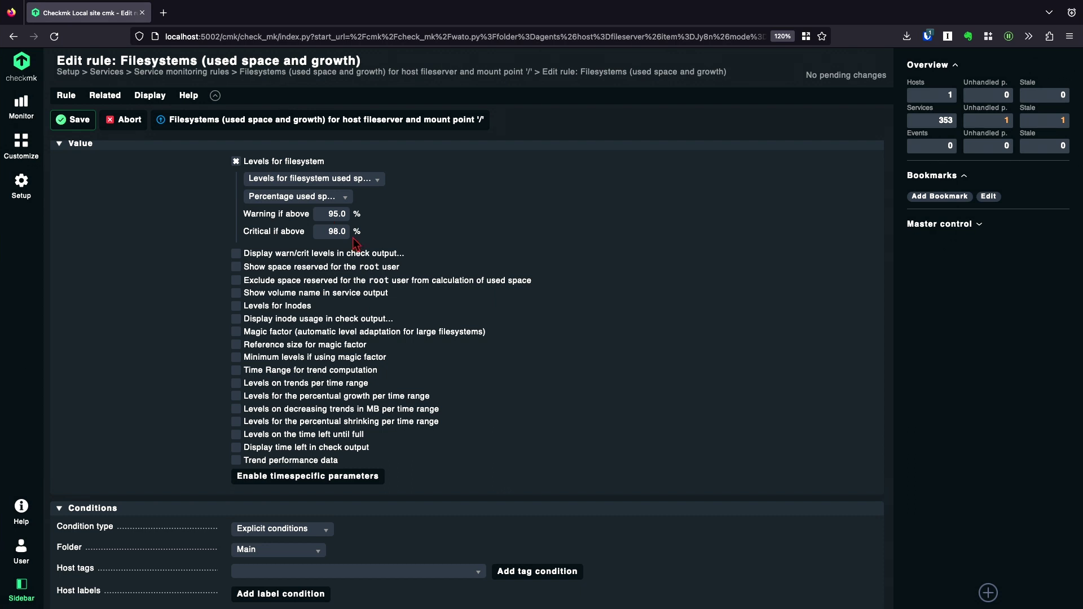
# Enable the magic factor and change it from 0.80 to 0.60
pyautogui.click(237, 332)
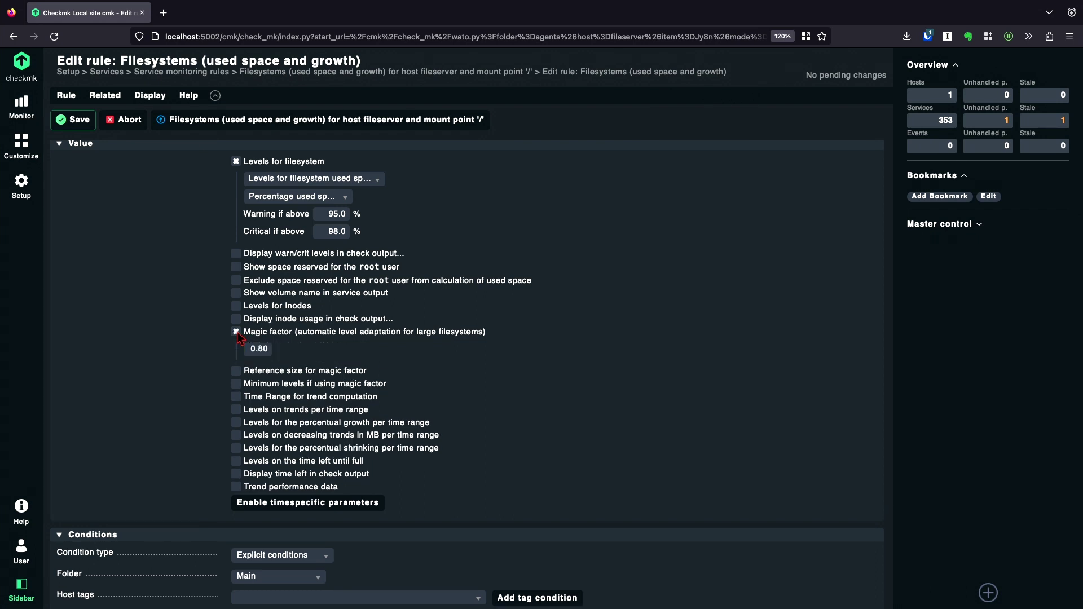
pyautogui.moveTo(270, 350); pyautogui.dragTo(259, 349)
pyautogui.moveTo(328, 213); pyautogui.dragTo(345, 214)
pyautogui.click(263, 349)
pyautogui.press('BackSpace')
pyautogui.write('6')
# Save the magic-factor rule, activate the change, and show the All hosts list
pyautogui.click(79, 120)
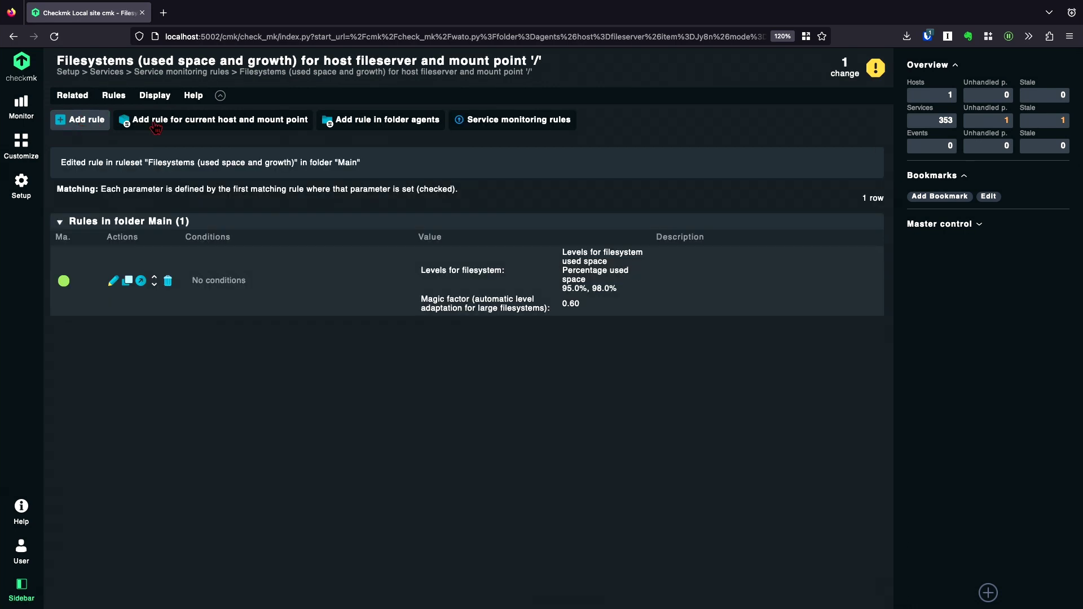
pyautogui.click(849, 73)
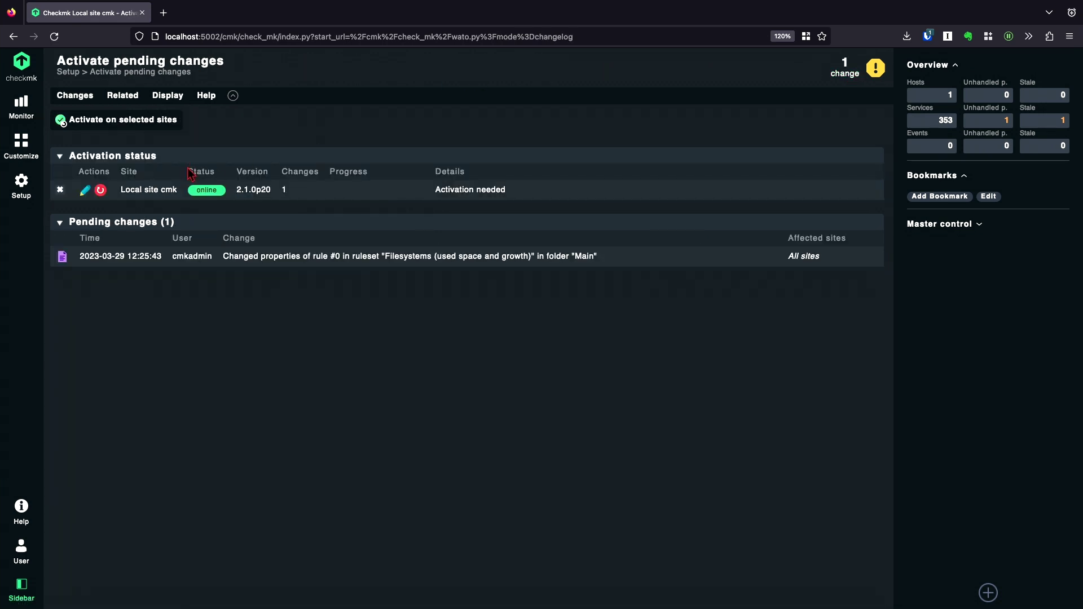
pyautogui.click(171, 130)
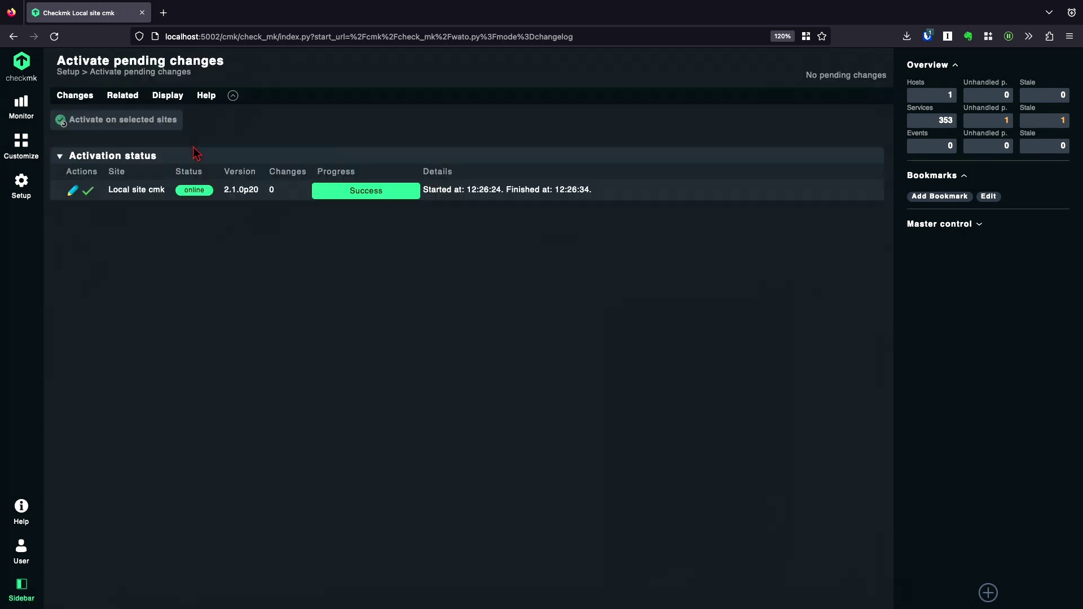
pyautogui.click(949, 100)
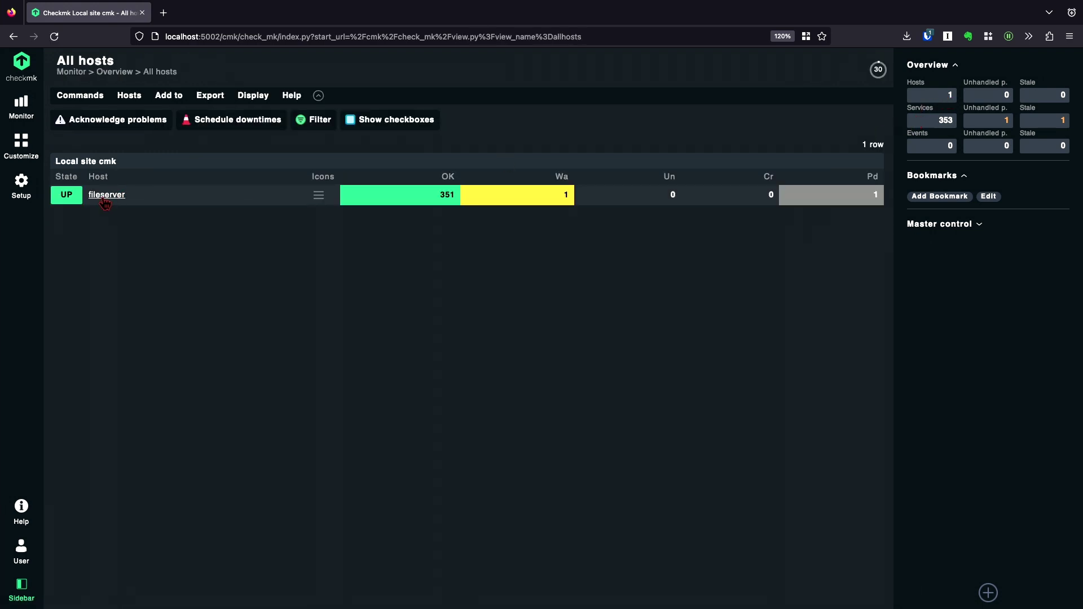
pyautogui.click(107, 199)
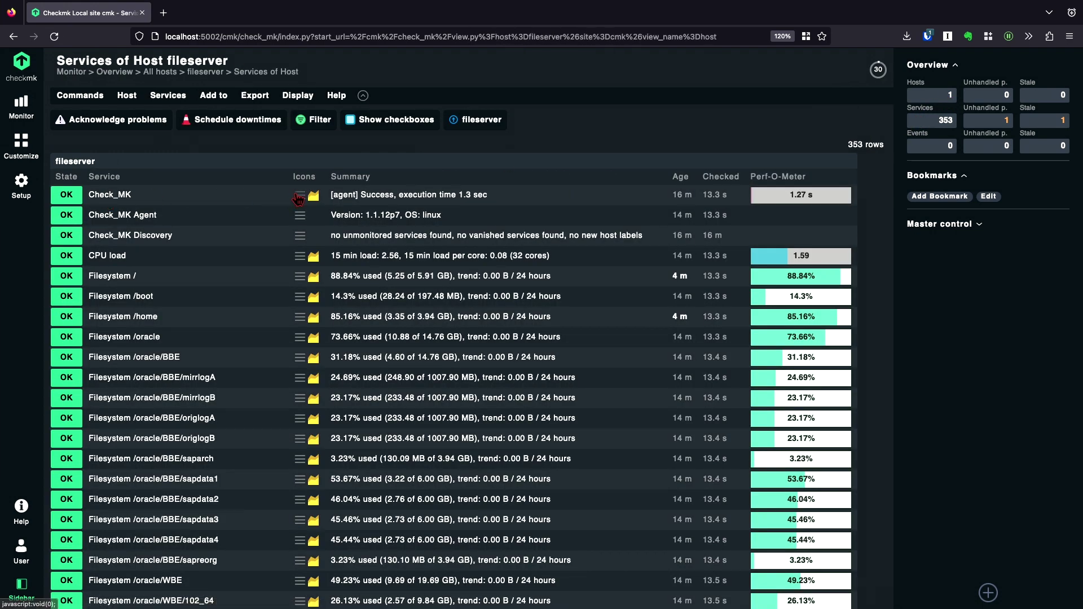
pyautogui.click(298, 196)
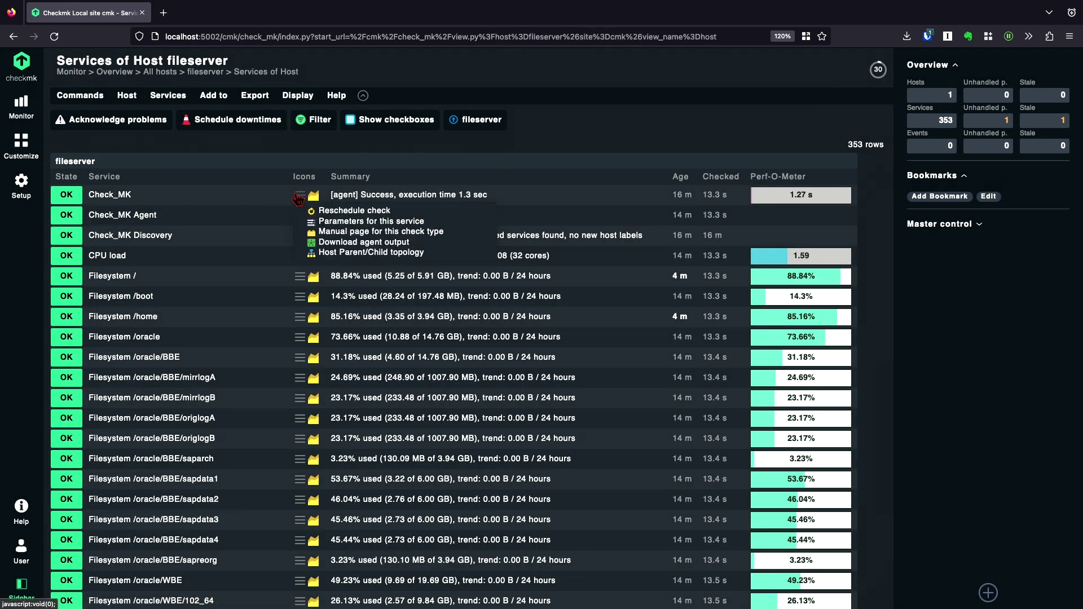
pyautogui.click(345, 215)
pyautogui.scroll(-6, 237, 372)
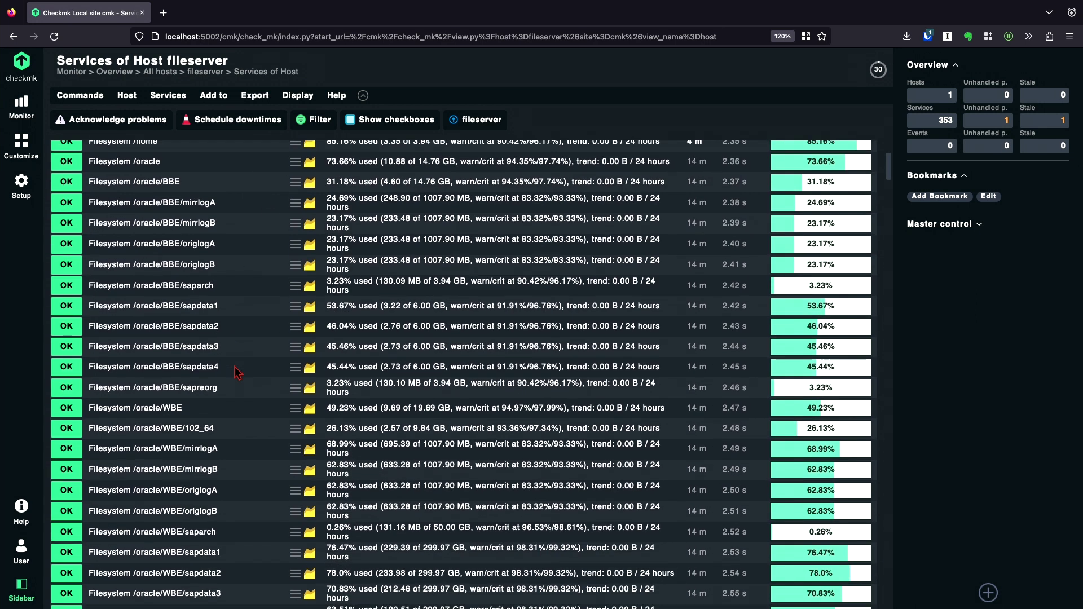
pyautogui.scroll(-15, 236, 372)
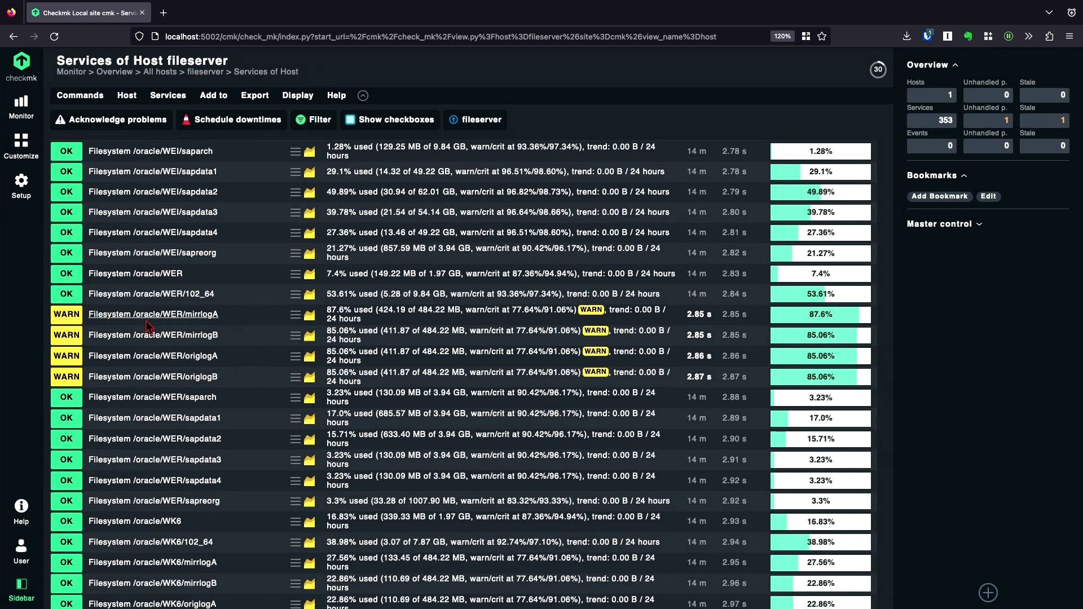
pyautogui.moveTo(413, 310); pyautogui.dragTo(451, 312)
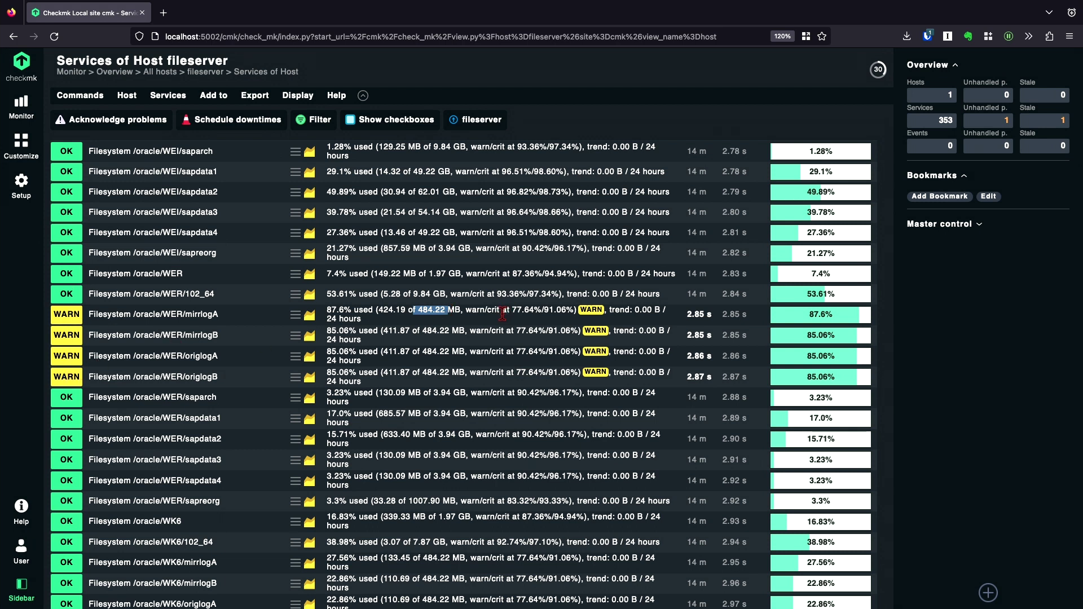
pyautogui.moveTo(511, 311); pyautogui.dragTo(565, 310)
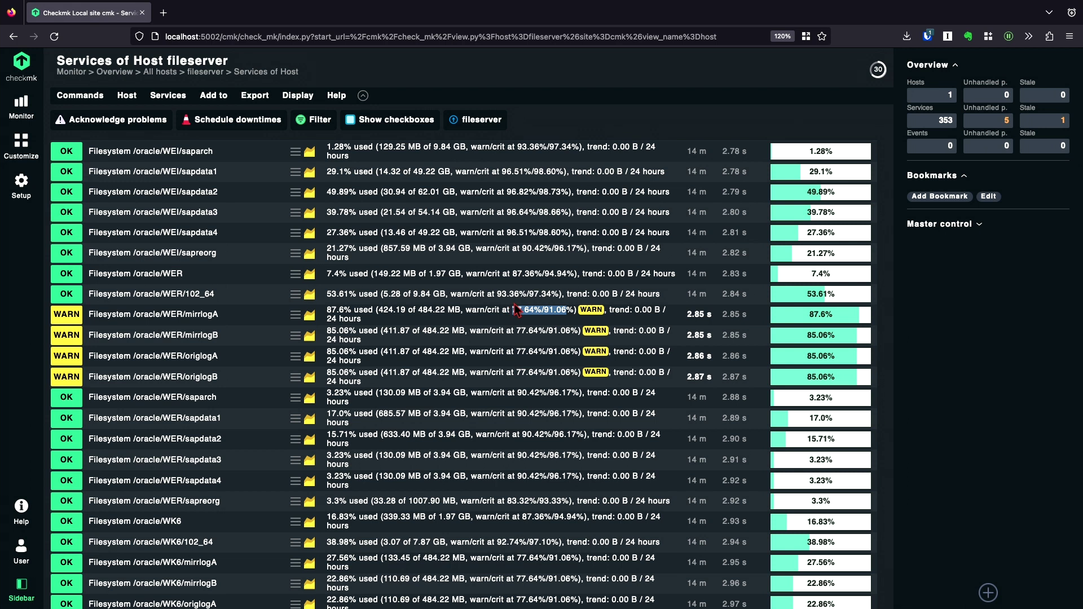
pyautogui.moveTo(515, 310); pyautogui.dragTo(509, 305)
pyautogui.scroll(2, 514, 210)
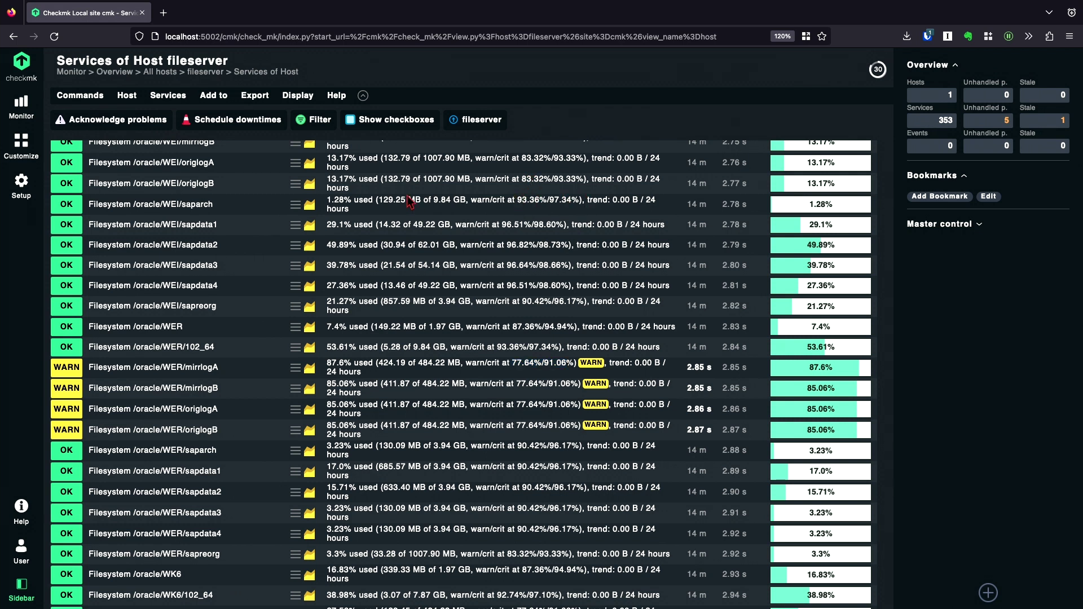
pyautogui.moveTo(378, 200); pyautogui.dragTo(458, 203)
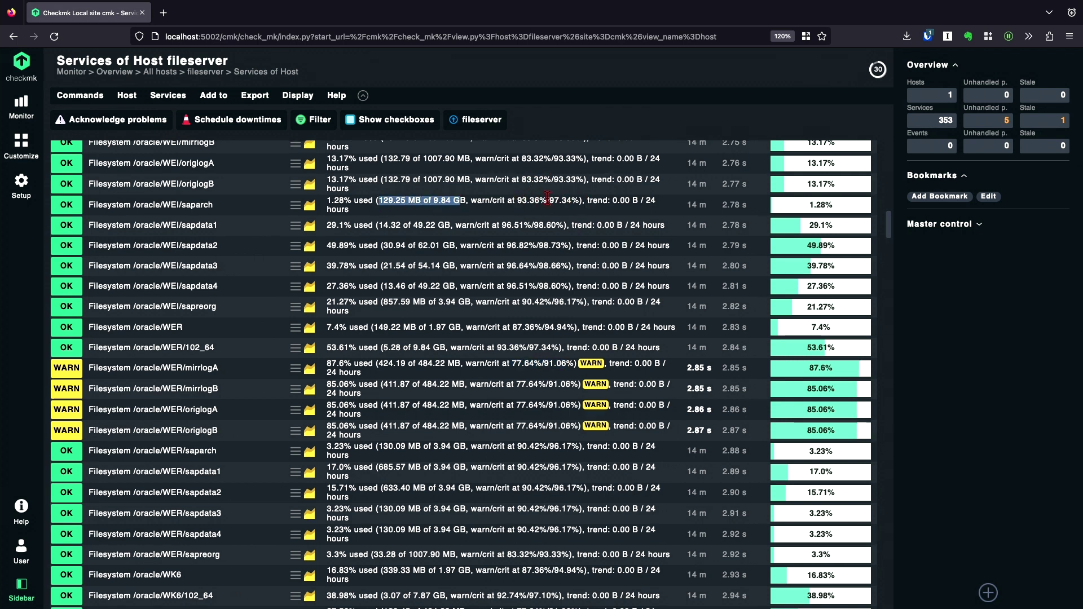
pyautogui.scroll(5, 547, 200)
pyautogui.scroll(-2, 550, 205)
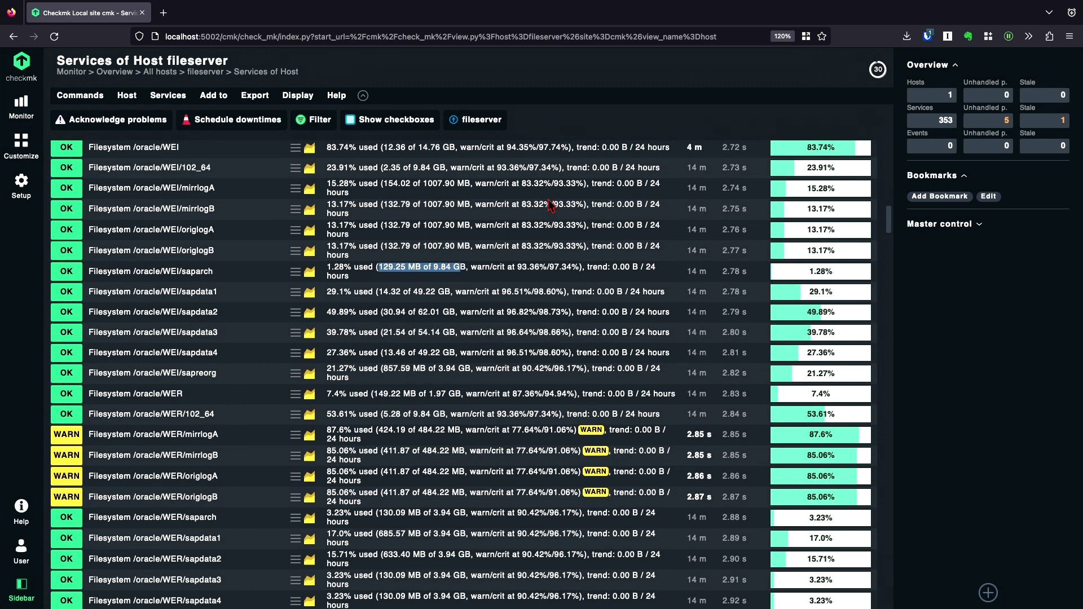
pyautogui.click(487, 329)
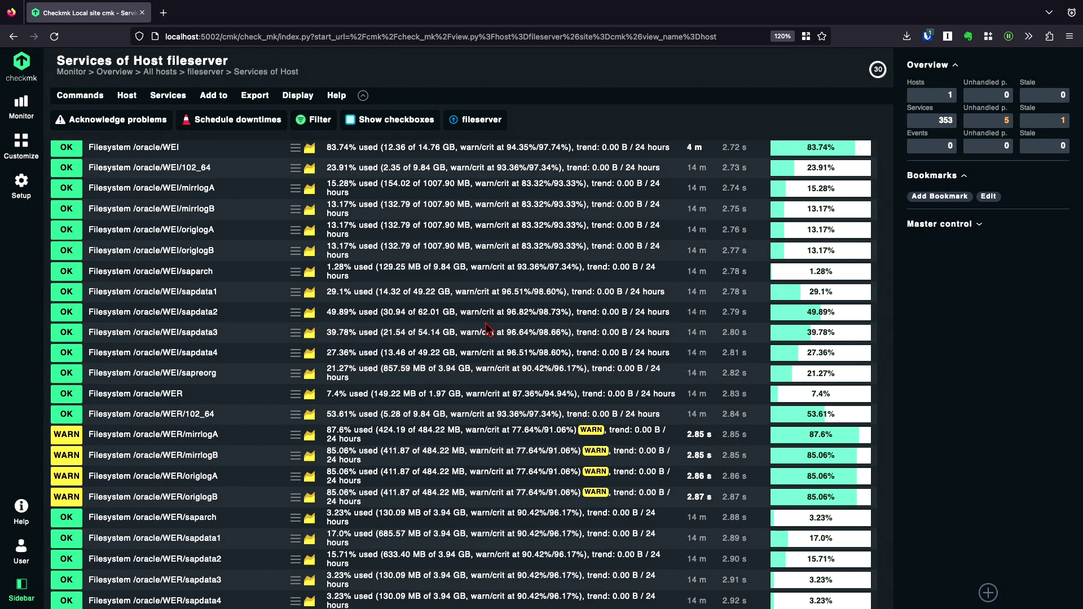
pyautogui.scroll(-3, 487, 329)
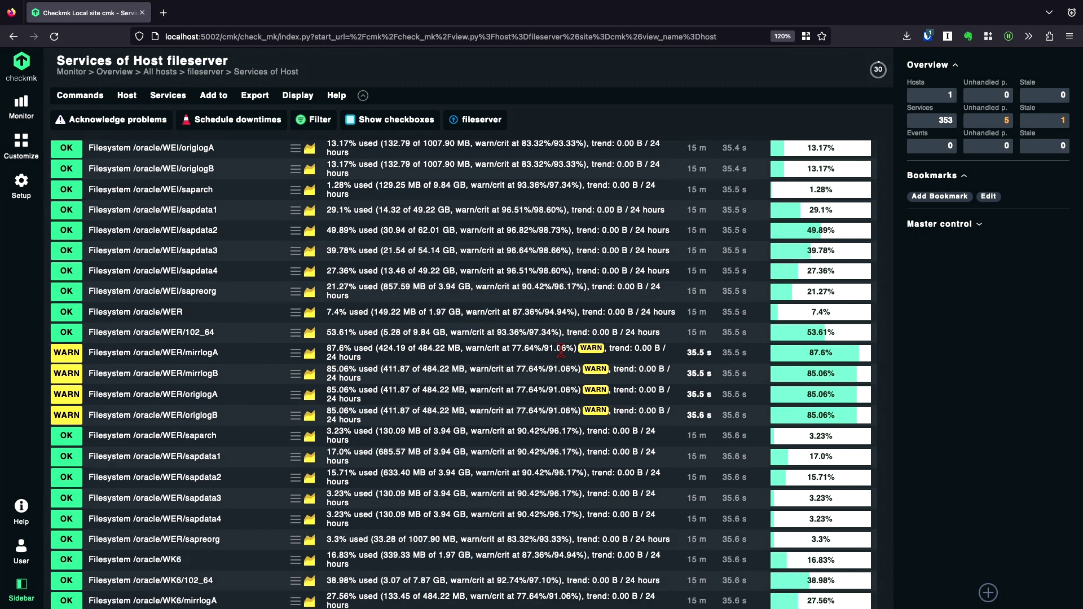
# Open the Filesystems rule for editing from mirrlogA's effective parameters
pyautogui.click(295, 353)
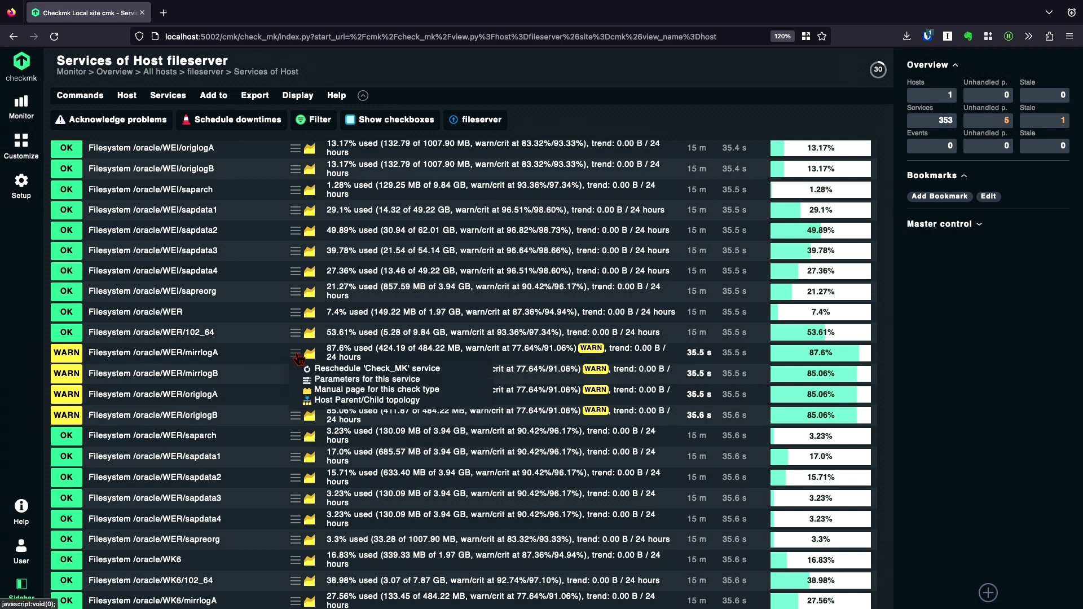
pyautogui.click(341, 381)
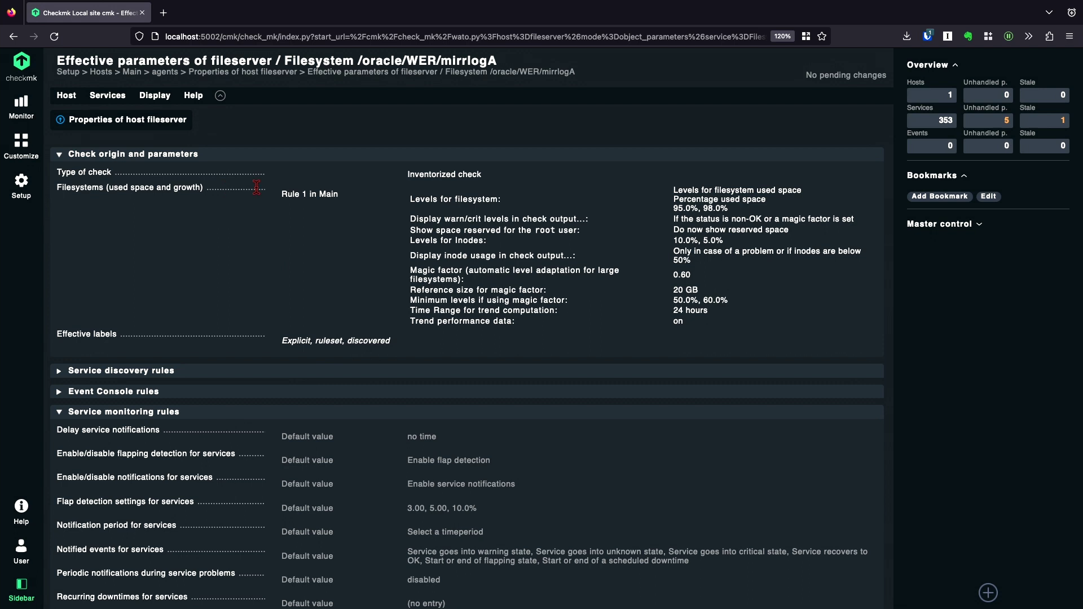
pyautogui.click(189, 191)
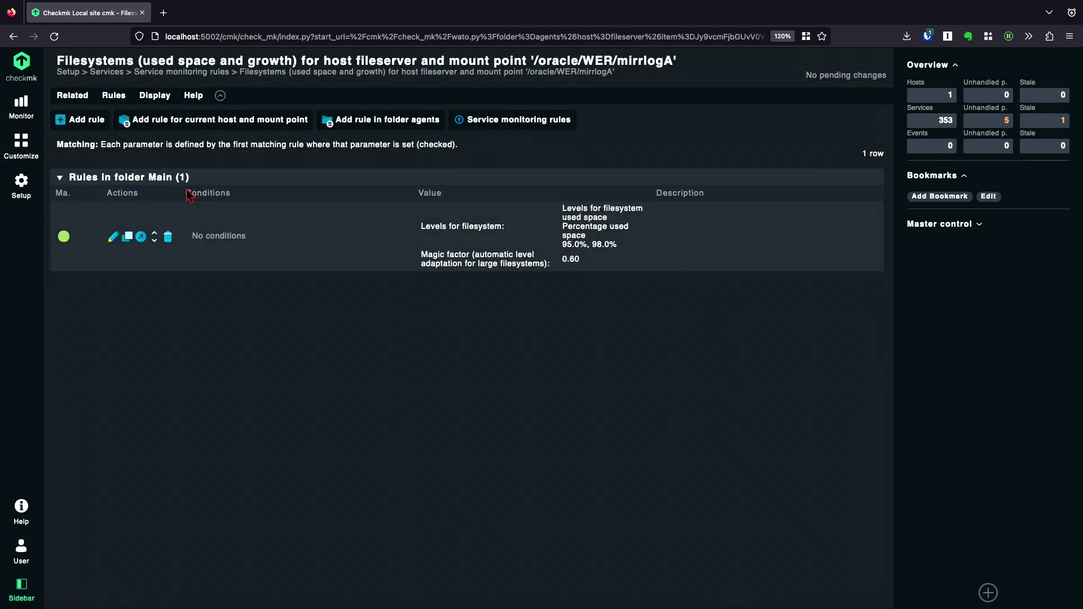
pyautogui.click(114, 237)
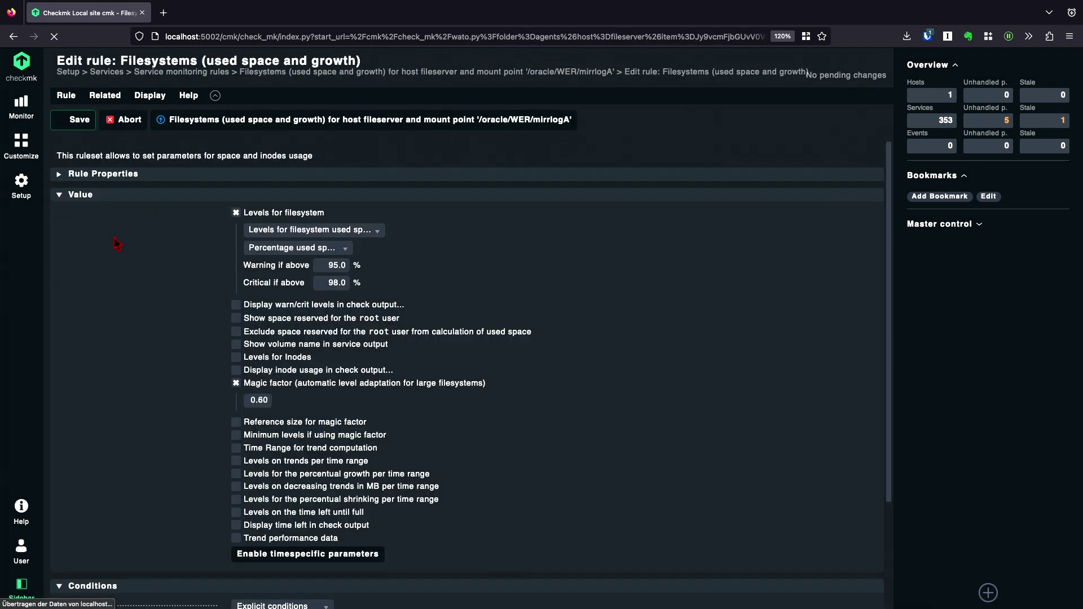
# Enable minimum magic-factor levels of 95.0% warning and 98.0% critical, then save
pyautogui.scroll(-2, 214, 418)
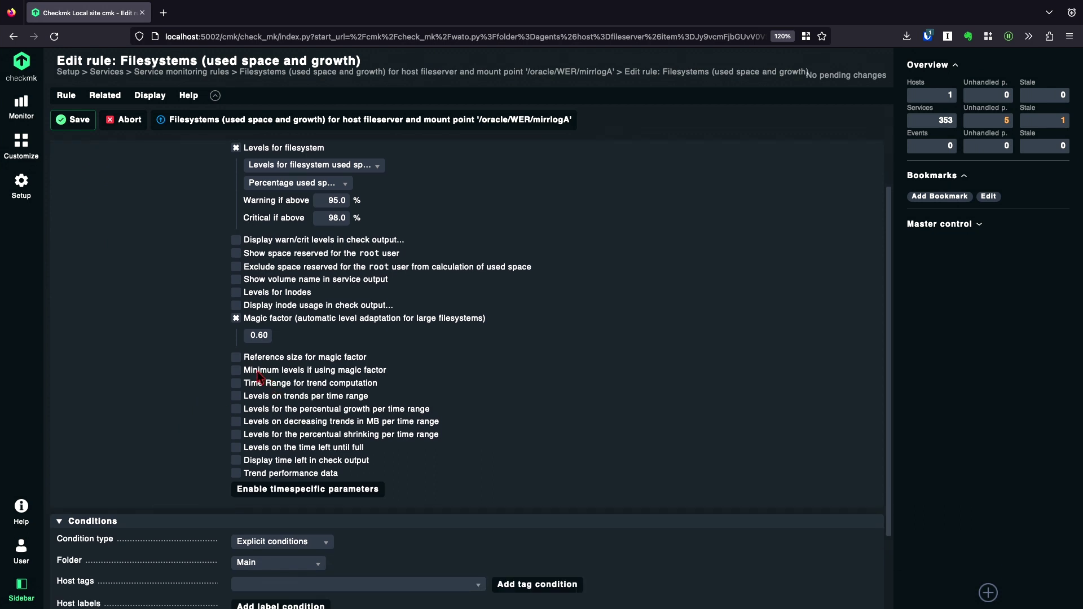
pyautogui.click(237, 371)
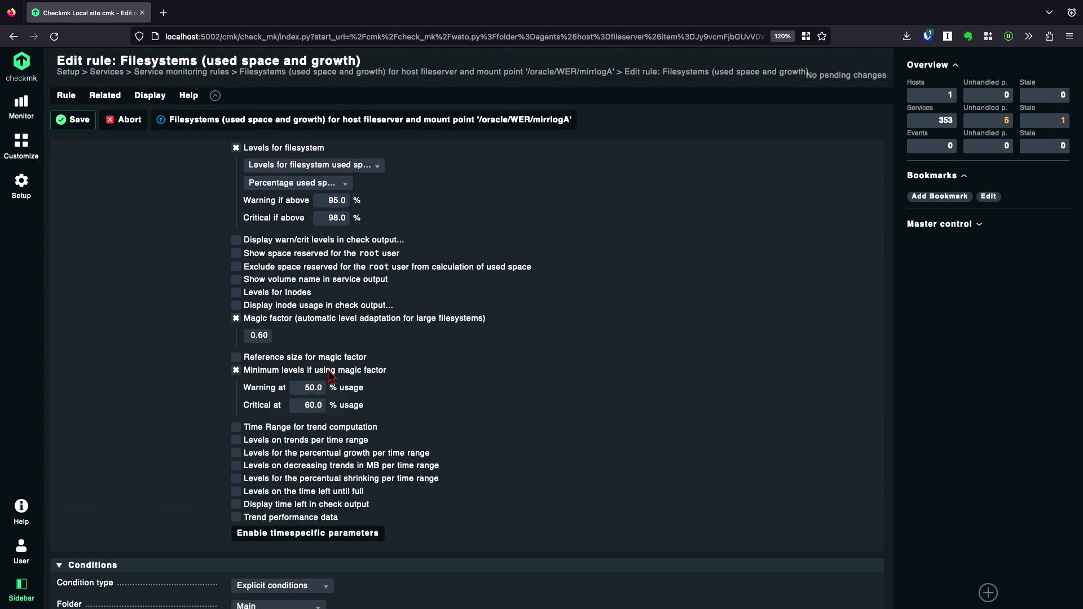
pyautogui.moveTo(304, 388); pyautogui.dragTo(367, 388)
pyautogui.write('95')
pyautogui.doubleClick(309, 401)
pyautogui.write('9')
pyautogui.click(76, 121)
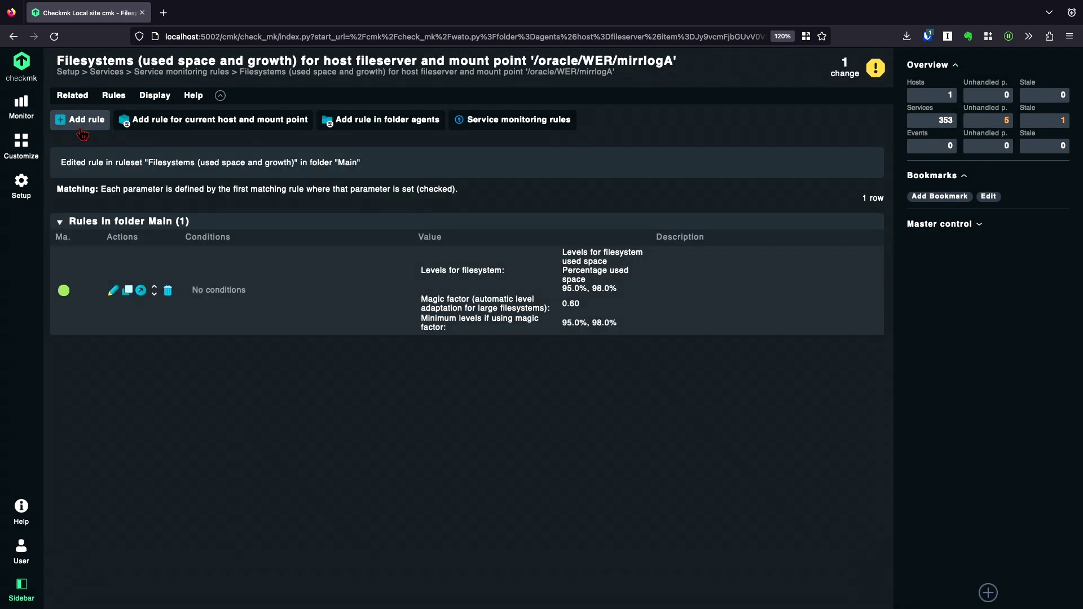
# Activate the pending change and open host fileserver's services
pyautogui.click(846, 71)
pyautogui.click(145, 121)
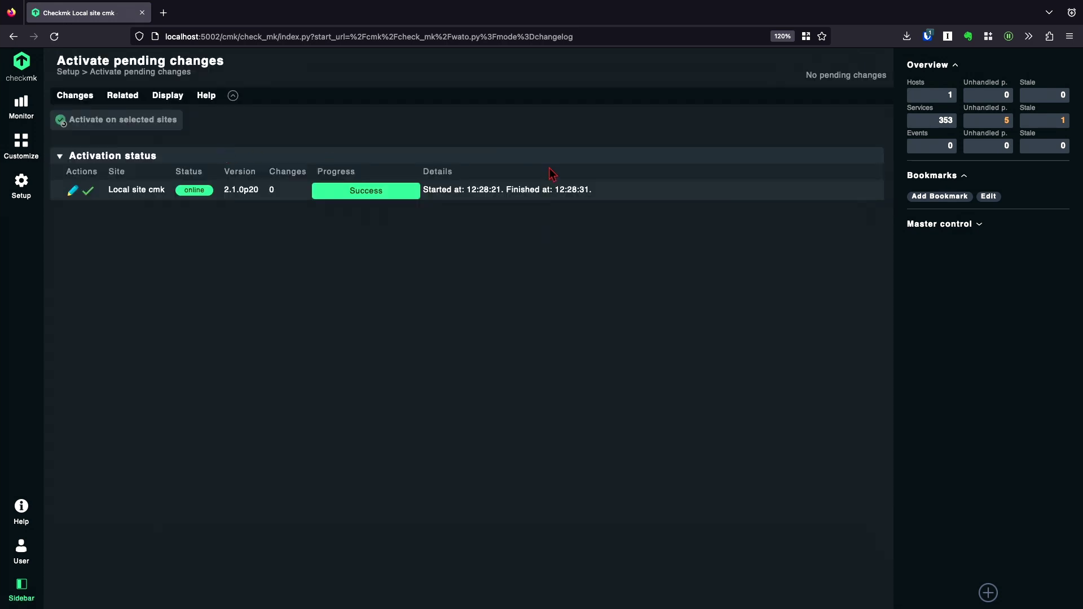
pyautogui.click(942, 100)
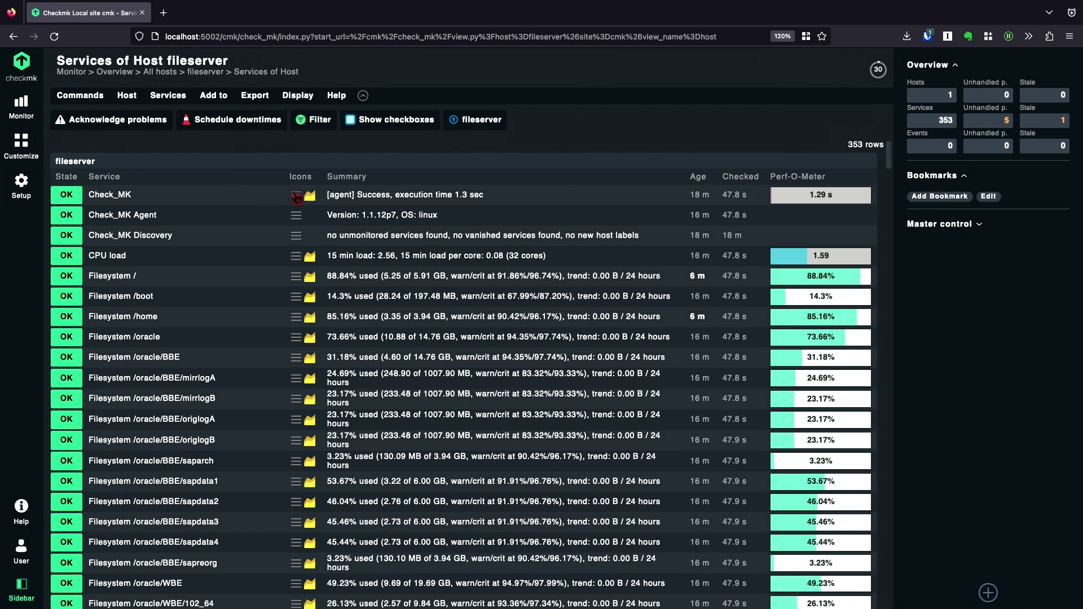
pyautogui.click(296, 196)
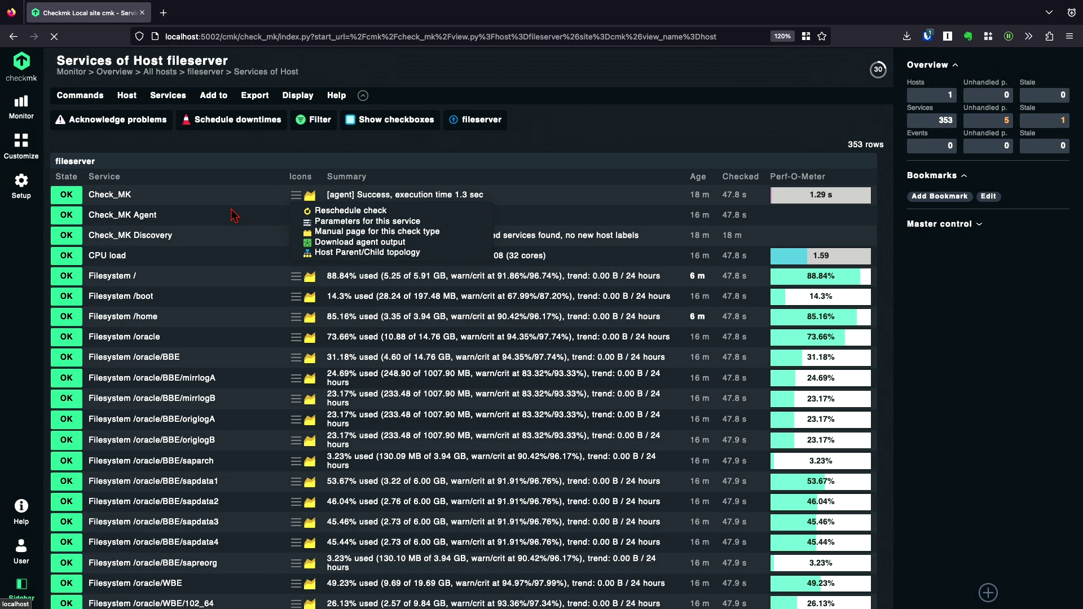
# Find /oracle/WER/sapdata4 and show its effective filesystem parameters
pyautogui.scroll(-15, 233, 215)
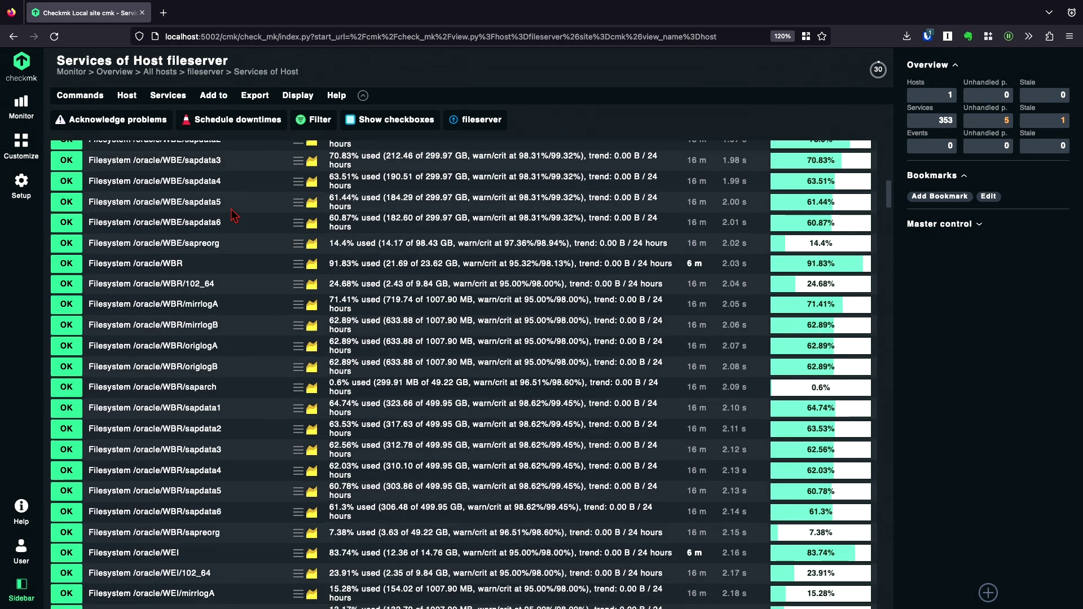
pyautogui.scroll(-20, 233, 215)
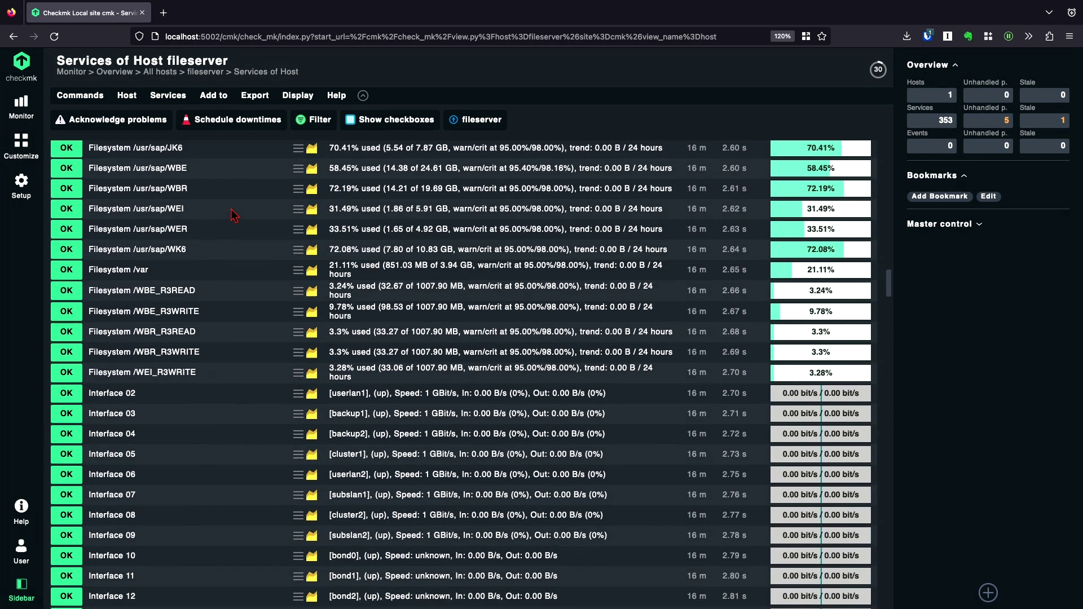
pyautogui.scroll(10, 233, 215)
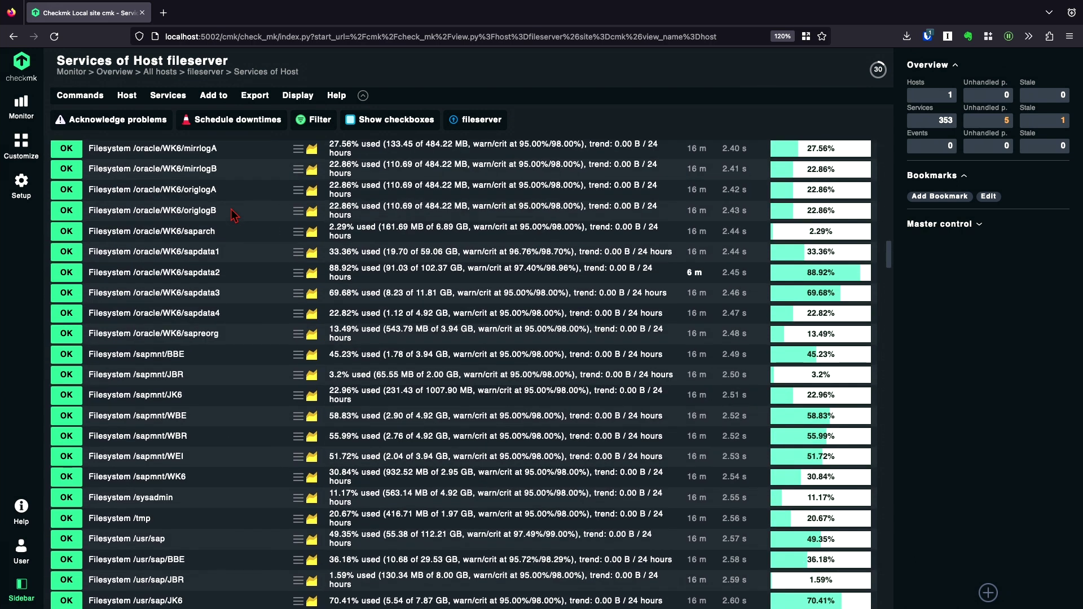
pyautogui.scroll(5, 234, 214)
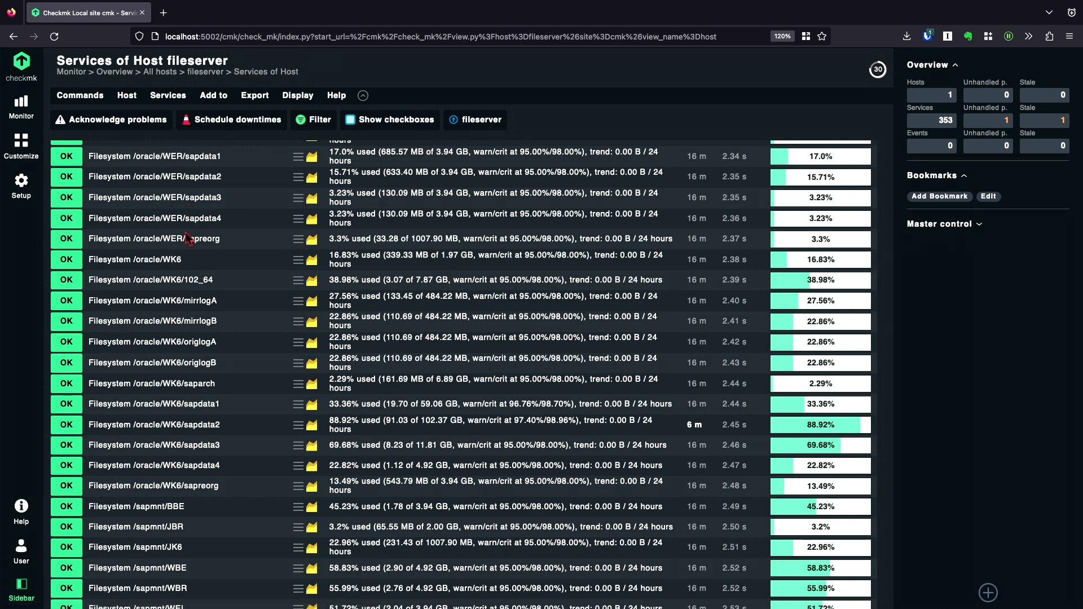
pyautogui.moveTo(226, 219); pyautogui.dragTo(134, 224)
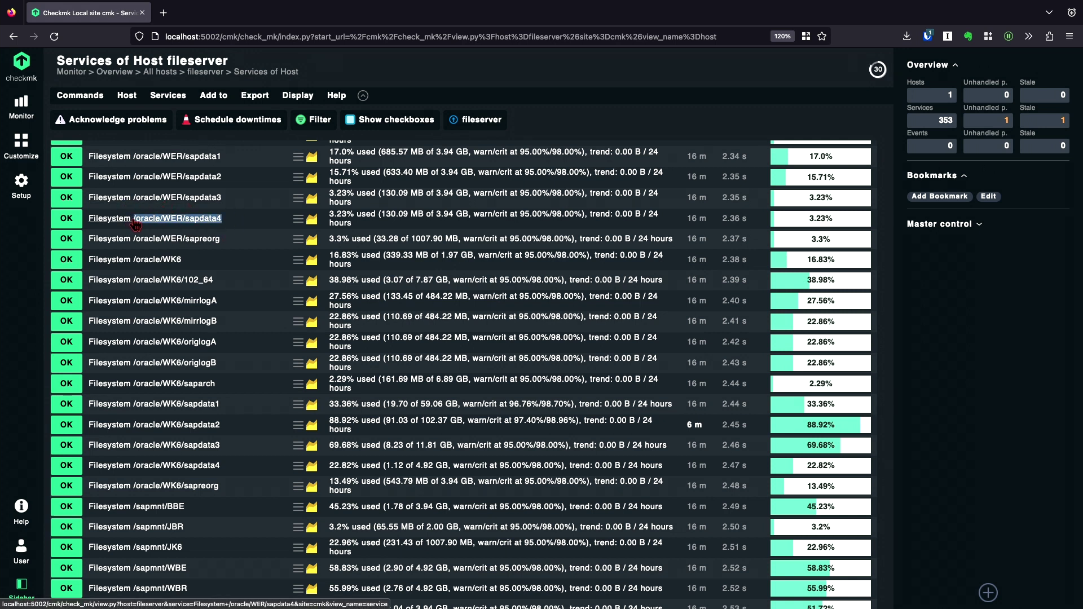
pyautogui.click(234, 221)
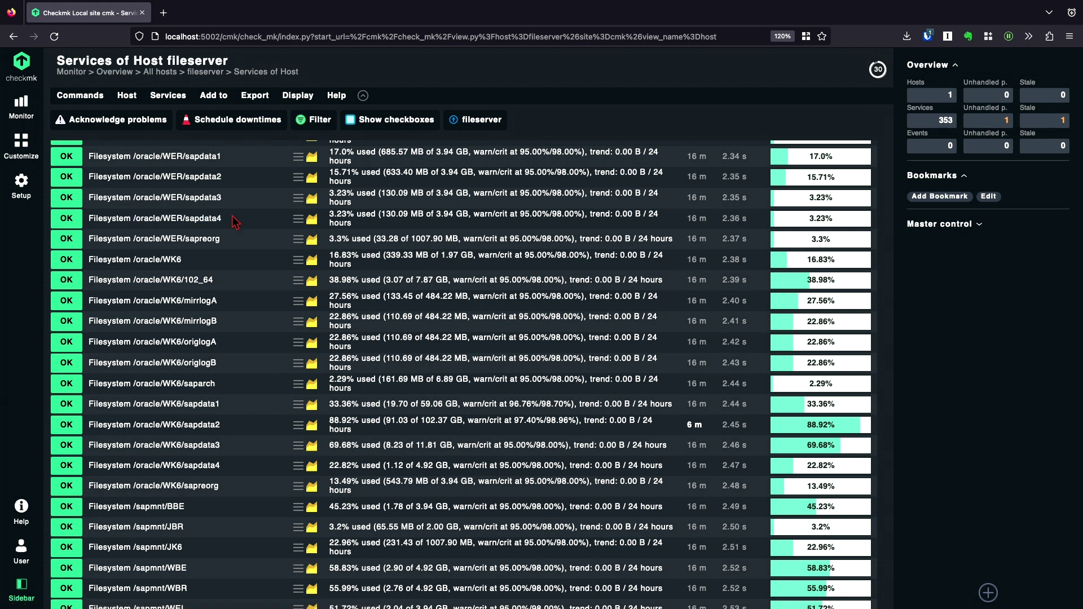
pyautogui.click(299, 223)
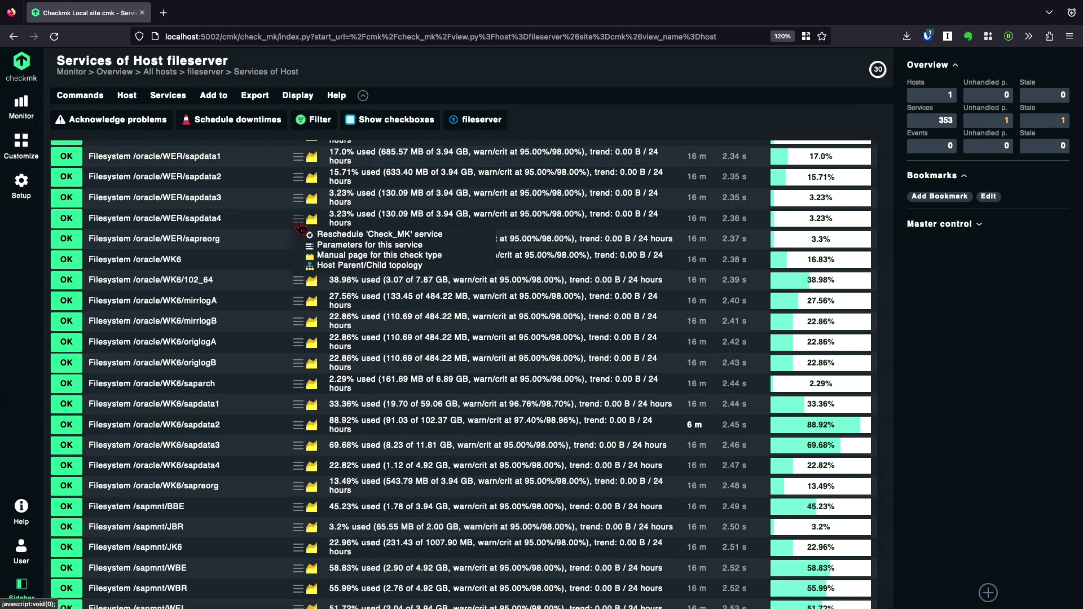
pyautogui.click(347, 247)
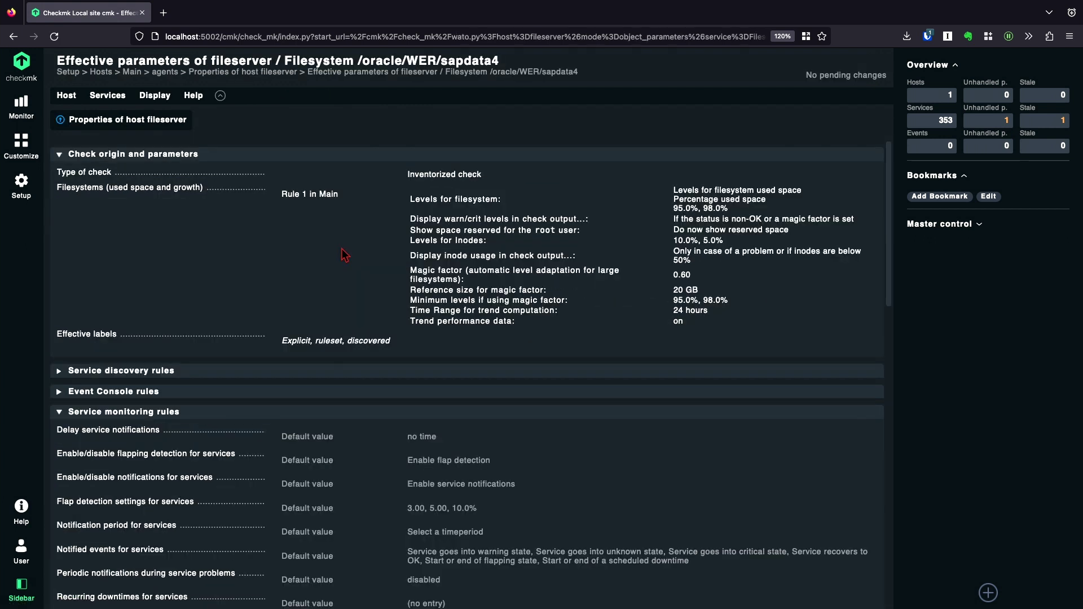
# Start a new filesystem rule for sapdata4 with usage levels 90% warning and 92% critical
pyautogui.click(163, 188)
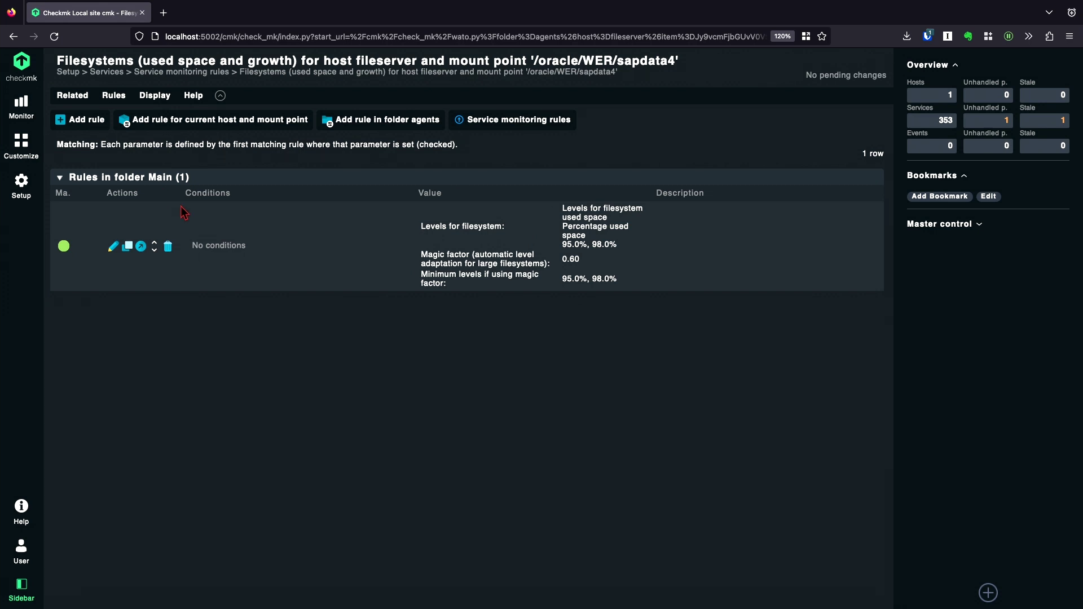
pyautogui.click(85, 120)
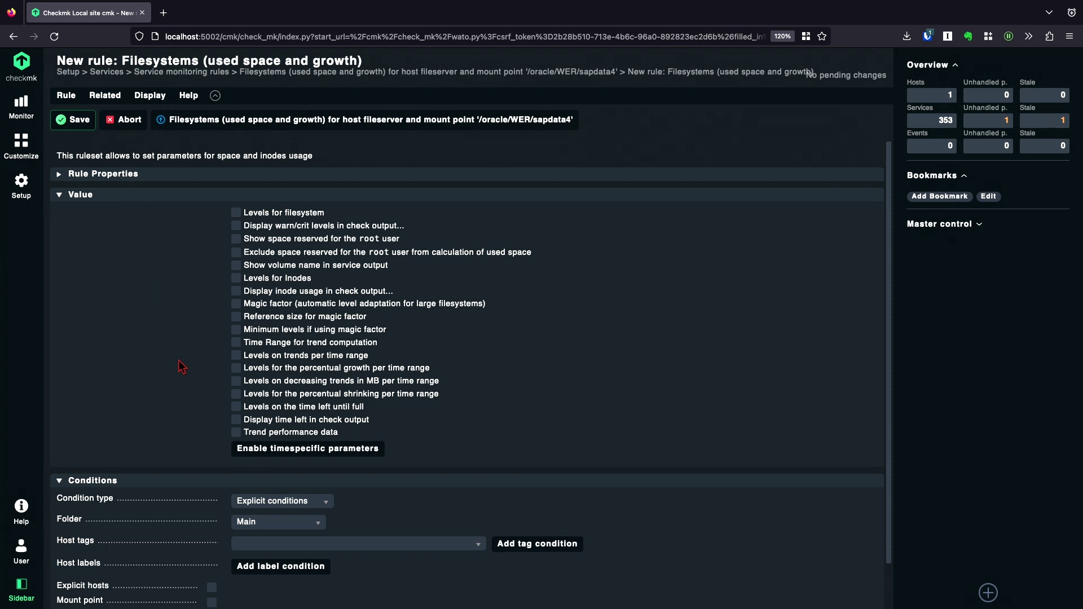
pyautogui.click(236, 216)
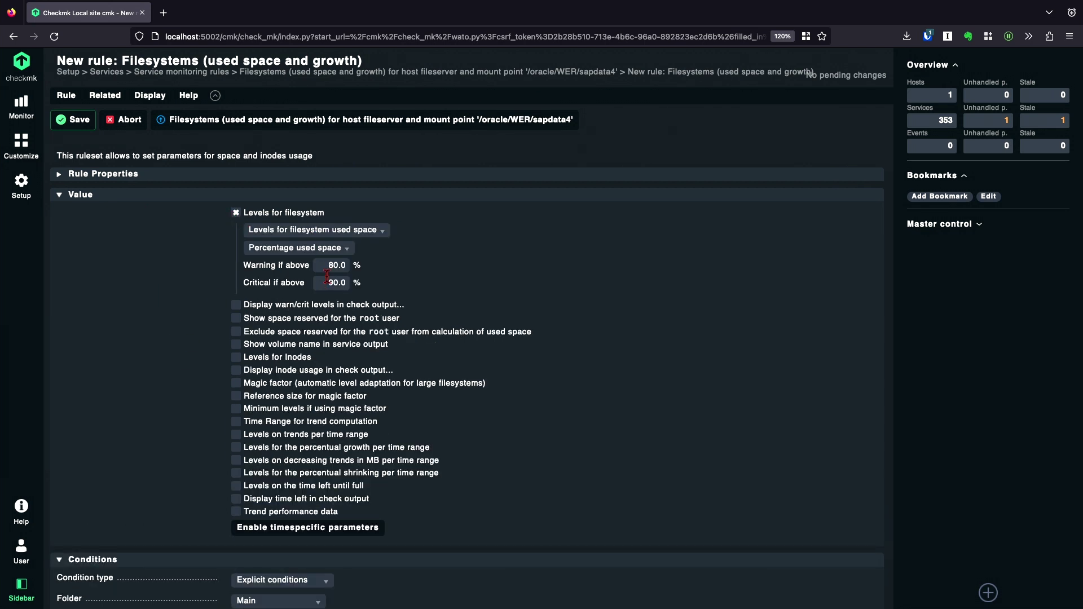
pyautogui.moveTo(326, 267); pyautogui.dragTo(369, 274)
pyautogui.write('90')
pyautogui.press('Tab')
pyautogui.write('92')
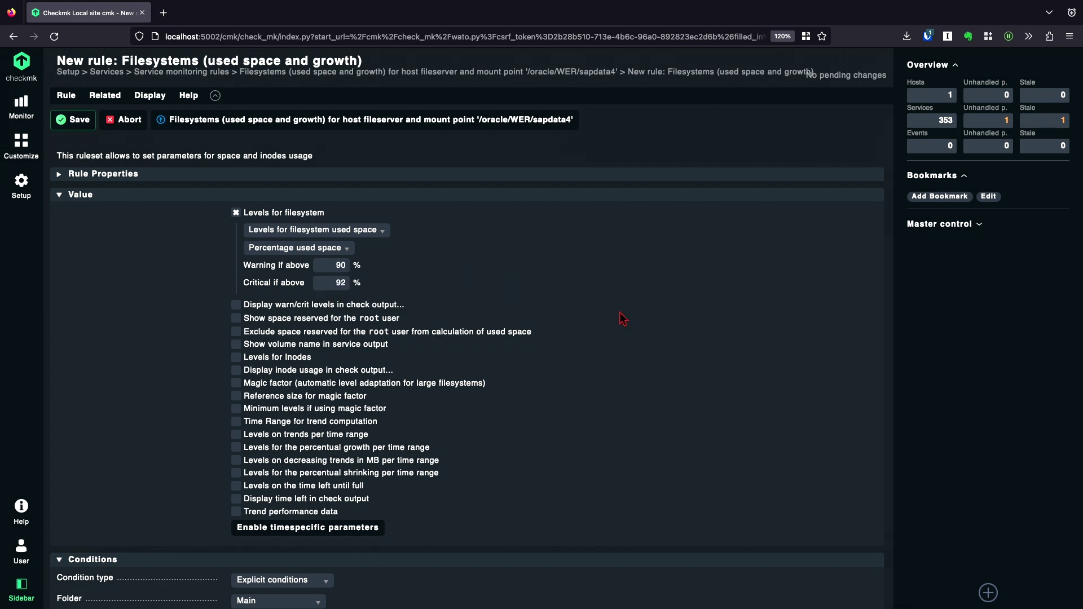
# Restrict the rule to mount points beginning with /oracle and save it
pyautogui.scroll(-3, 621, 317)
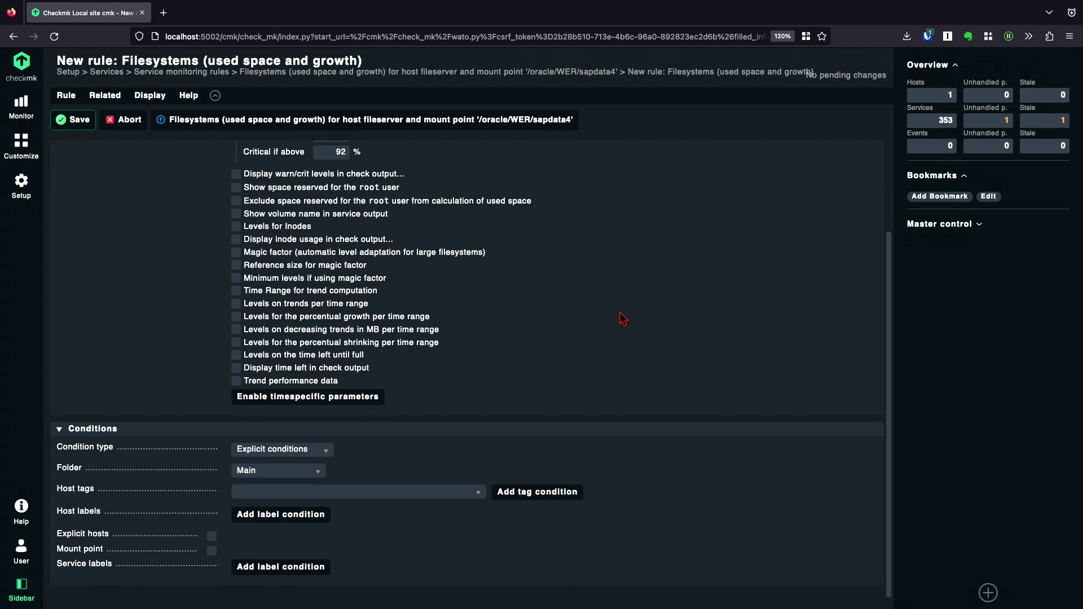
pyautogui.click(211, 554)
pyautogui.click(255, 556)
pyautogui.write('/')
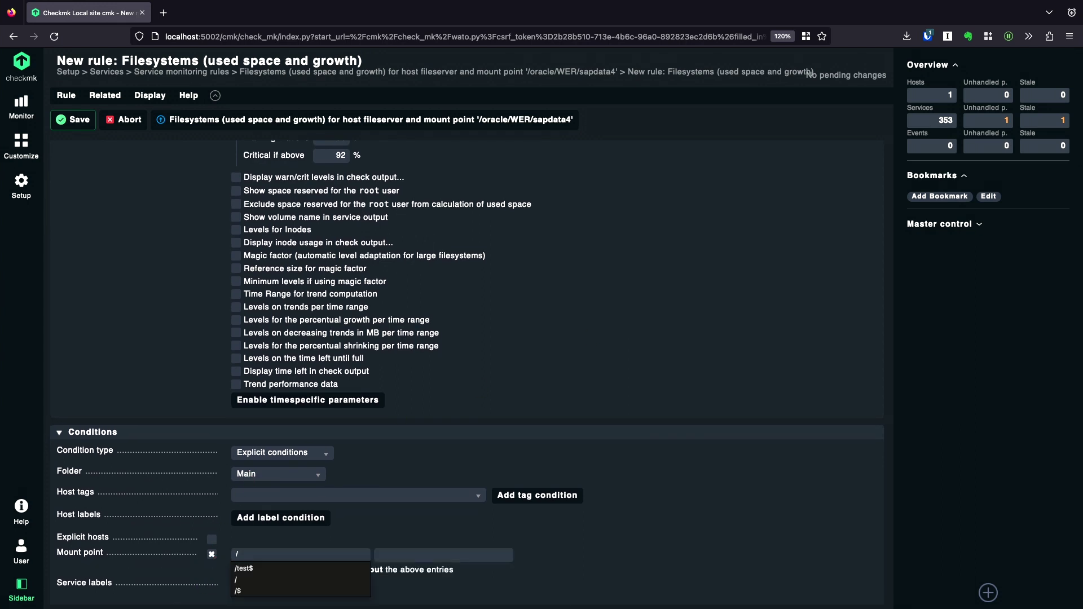
pyautogui.write('oracle')
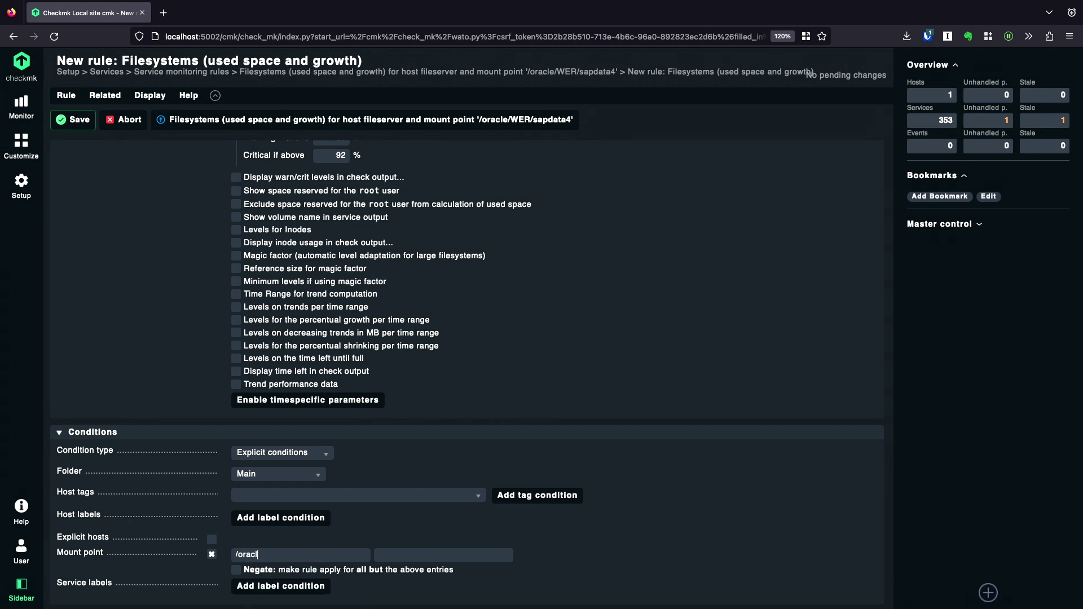
pyautogui.click(85, 121)
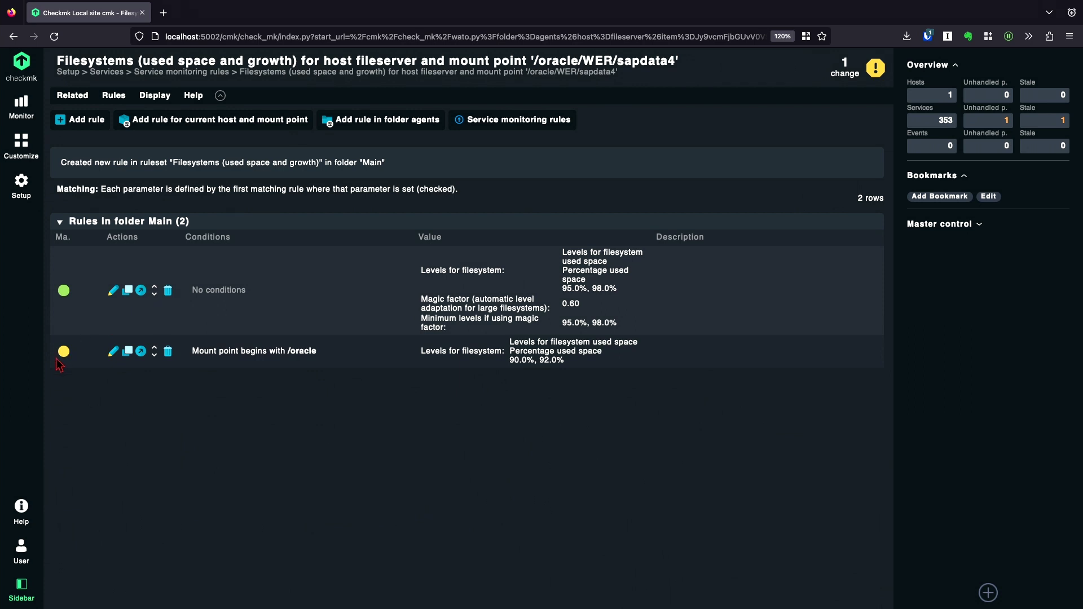
# Move the /oracle 90%/92% rule above the default rule, comparing its levels, condition and magic factor
pyautogui.moveTo(64, 353)
pyautogui.moveTo(154, 350); pyautogui.dragTo(165, 288)
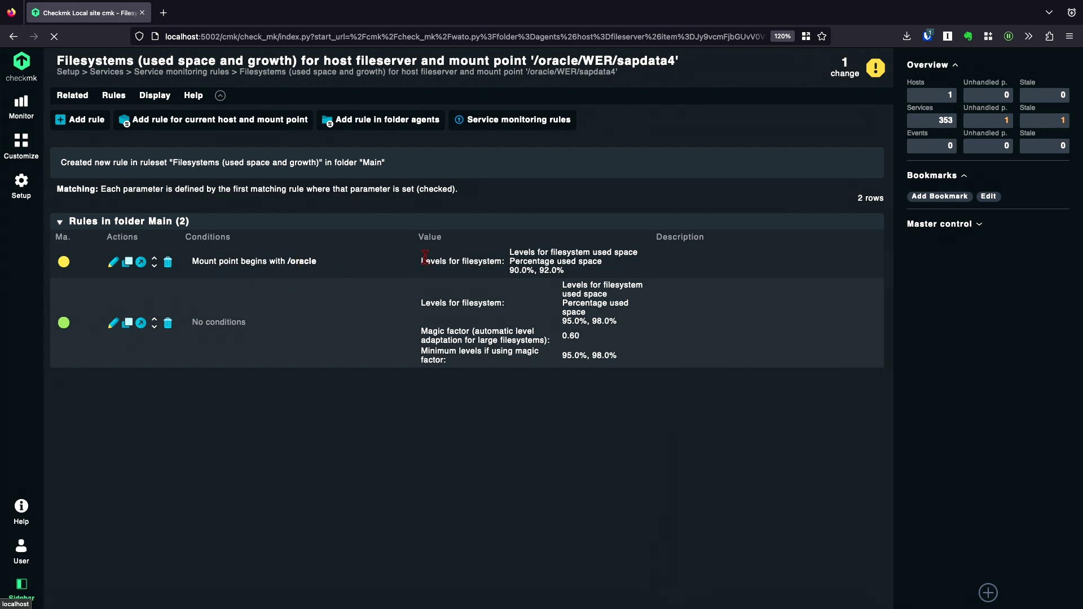
pyautogui.moveTo(420, 262); pyautogui.dragTo(503, 262)
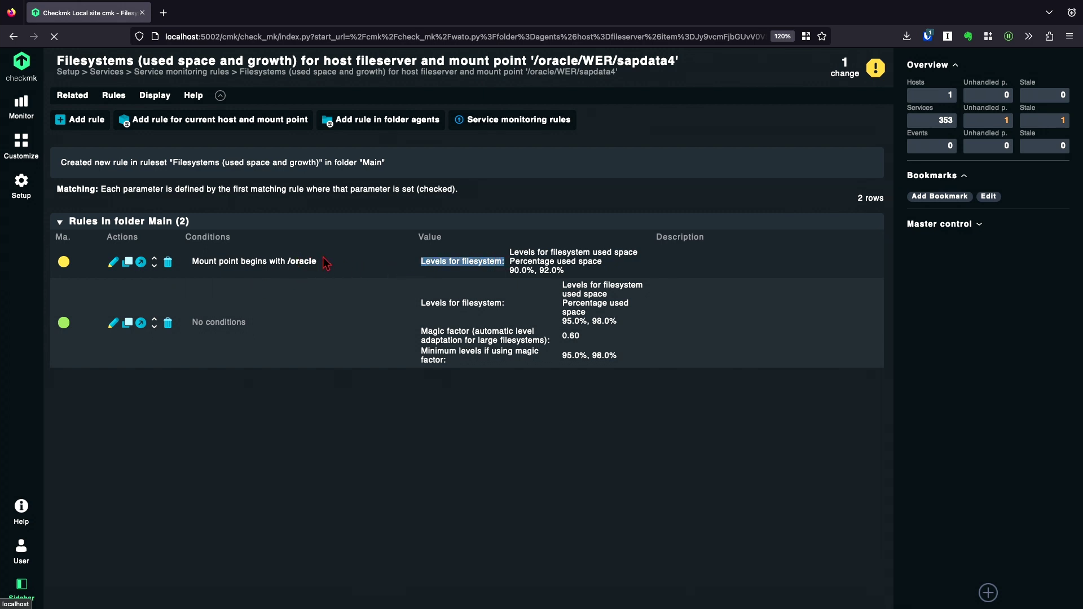
pyautogui.moveTo(325, 263); pyautogui.dragTo(287, 257)
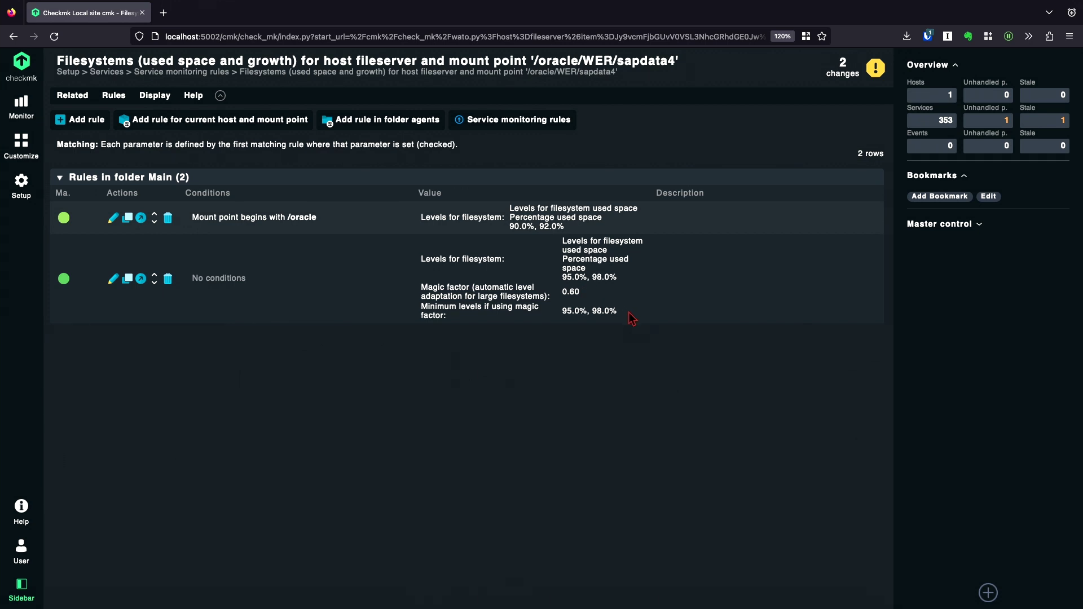
pyautogui.moveTo(599, 307); pyautogui.dragTo(431, 287)
pyautogui.doubleClick(429, 287)
pyautogui.click(399, 309)
pyautogui.moveTo(558, 281); pyautogui.dragTo(633, 285)
pyautogui.click(633, 284)
pyautogui.moveTo(333, 225); pyautogui.dragTo(276, 218)
pyautogui.click(353, 221)
pyautogui.moveTo(191, 222); pyautogui.dragTo(330, 227)
pyautogui.click(304, 275)
# Add a rule with 80%/90% filesystem levels for mount point pattern /$ and save it
pyautogui.click(95, 126)
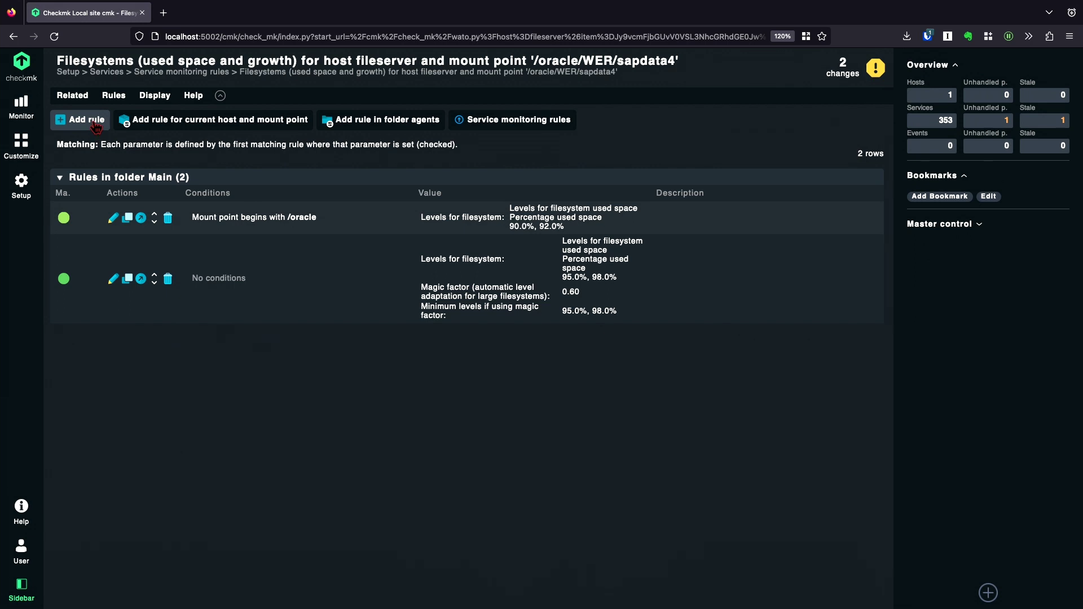
pyautogui.click(252, 213)
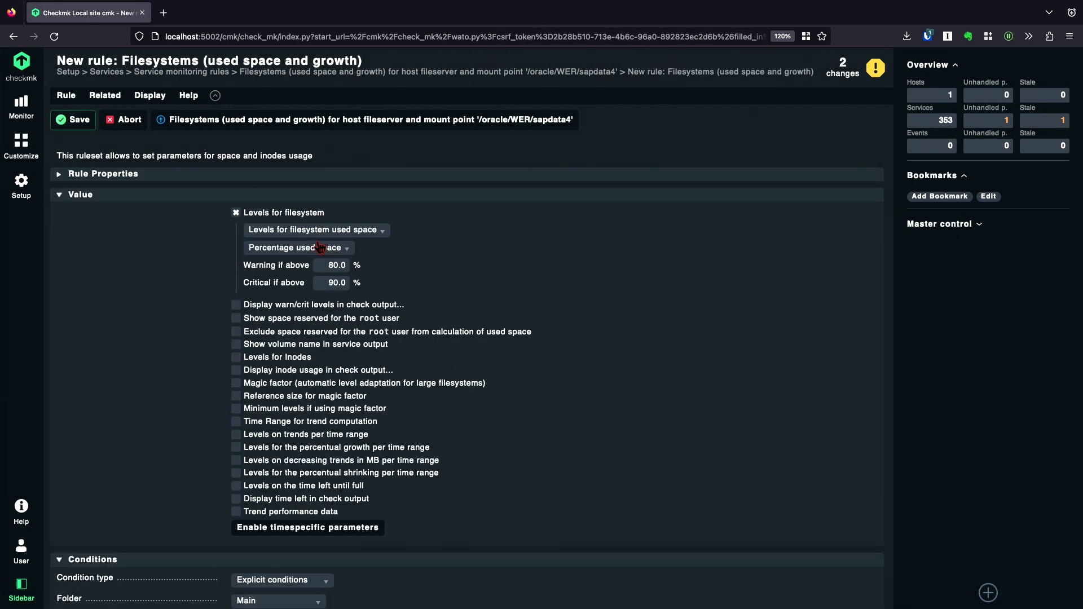
pyautogui.scroll(-3, 169, 411)
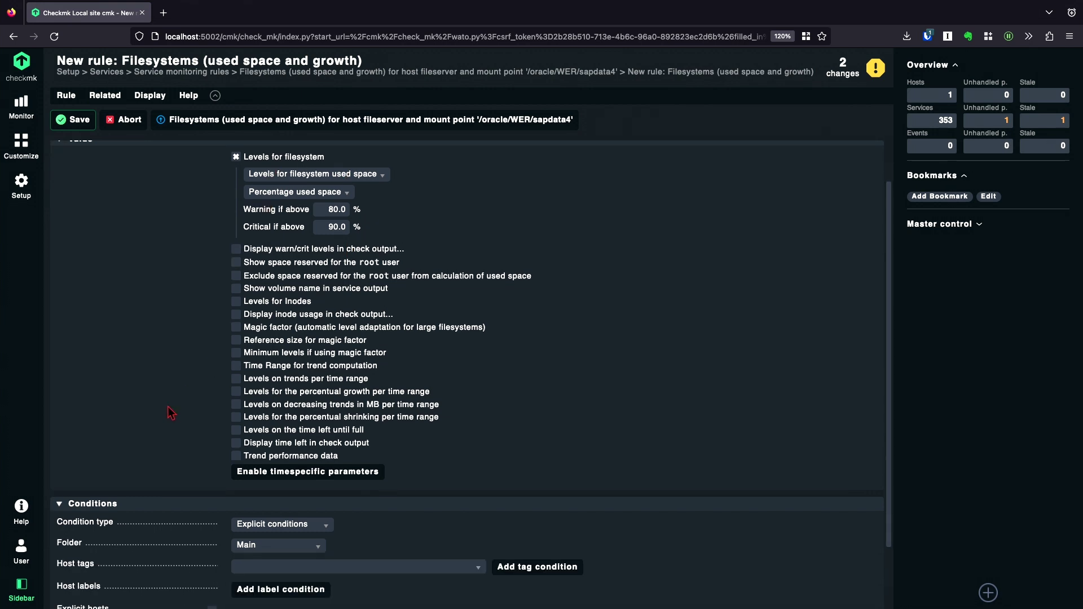
pyautogui.click(211, 554)
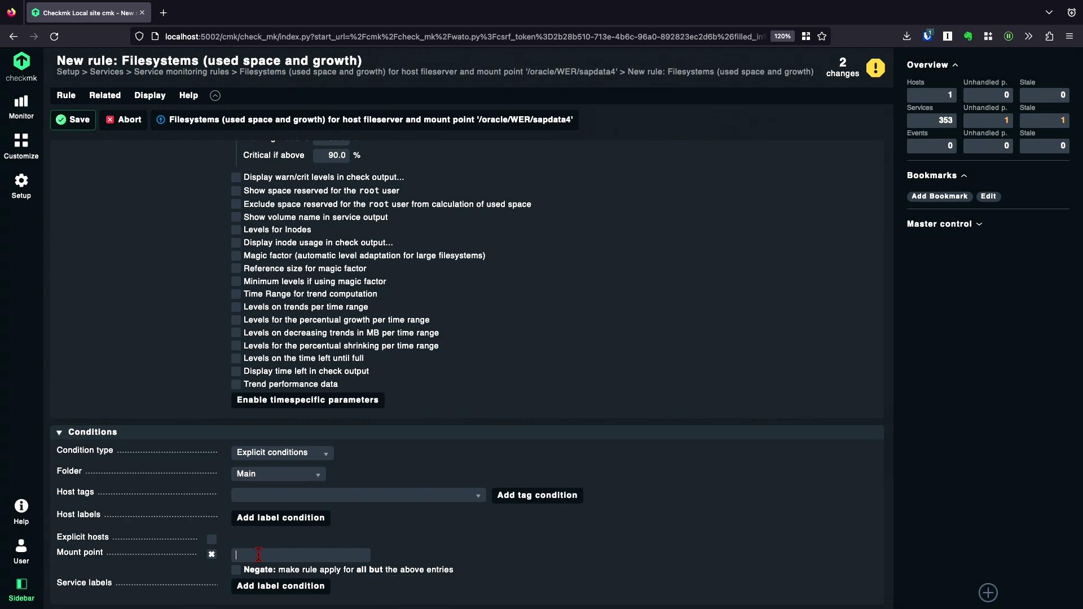
pyautogui.write('/')
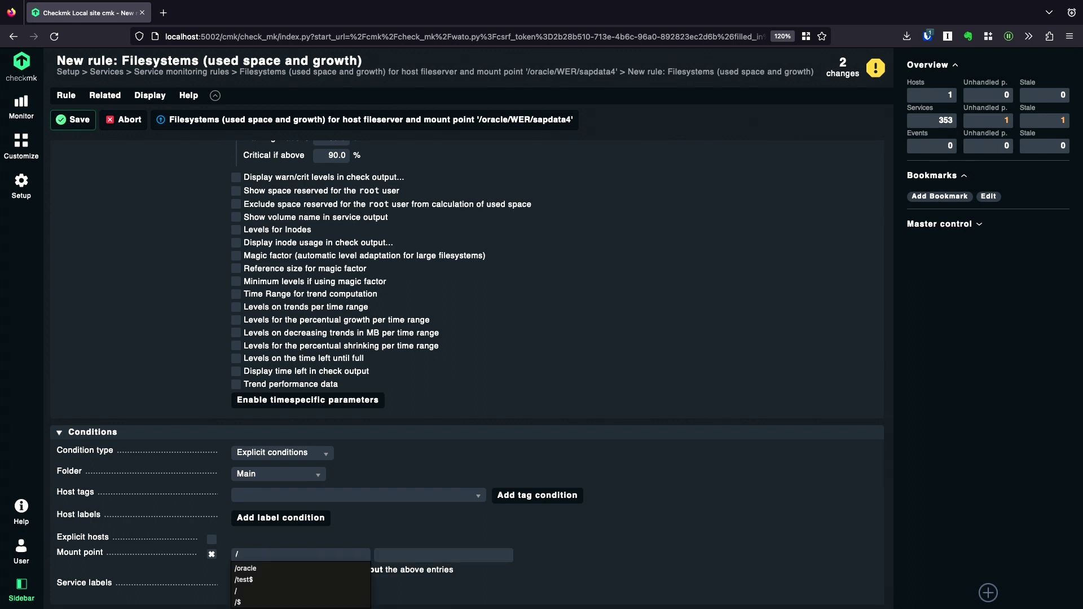
pyautogui.write('$')
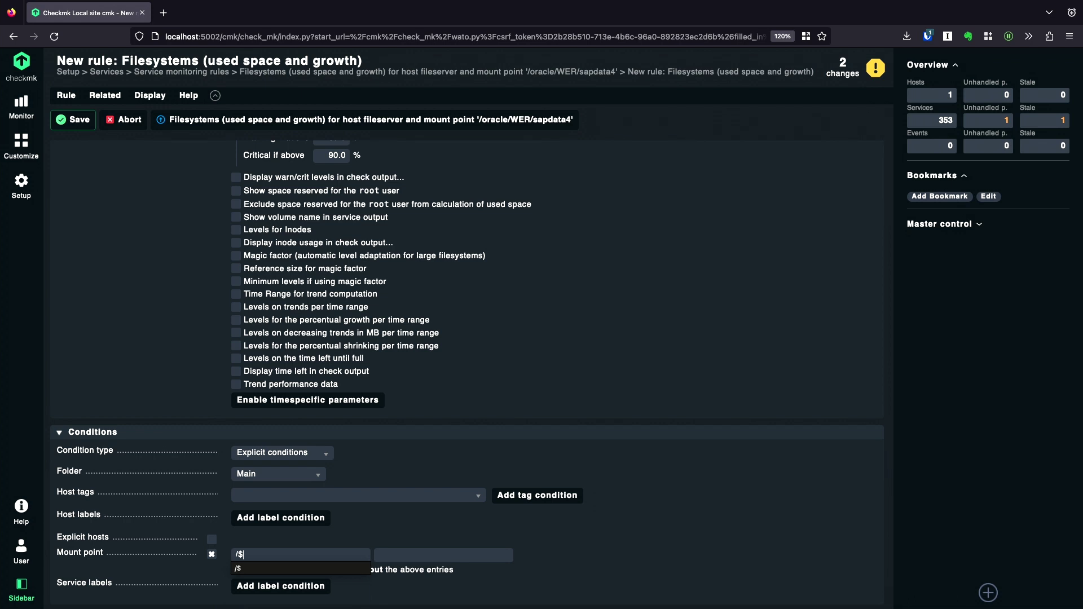
pyautogui.click(138, 373)
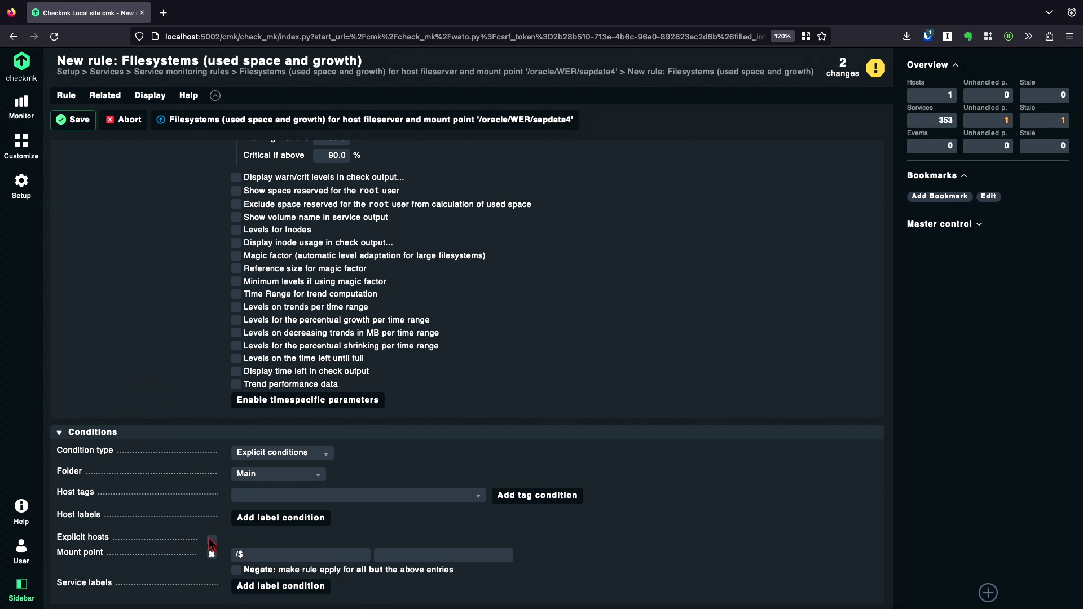
pyautogui.click(83, 122)
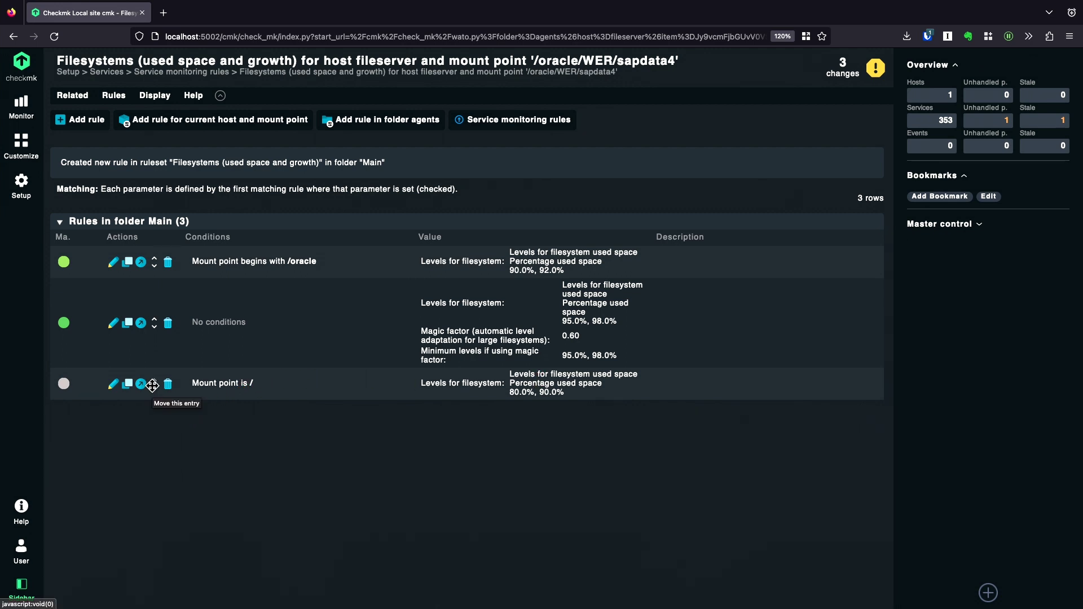
# Compare the default and root rules' levels, then move the 'Mount point is /' rule above the default rule
pyautogui.moveTo(259, 324); pyautogui.dragTo(197, 323)
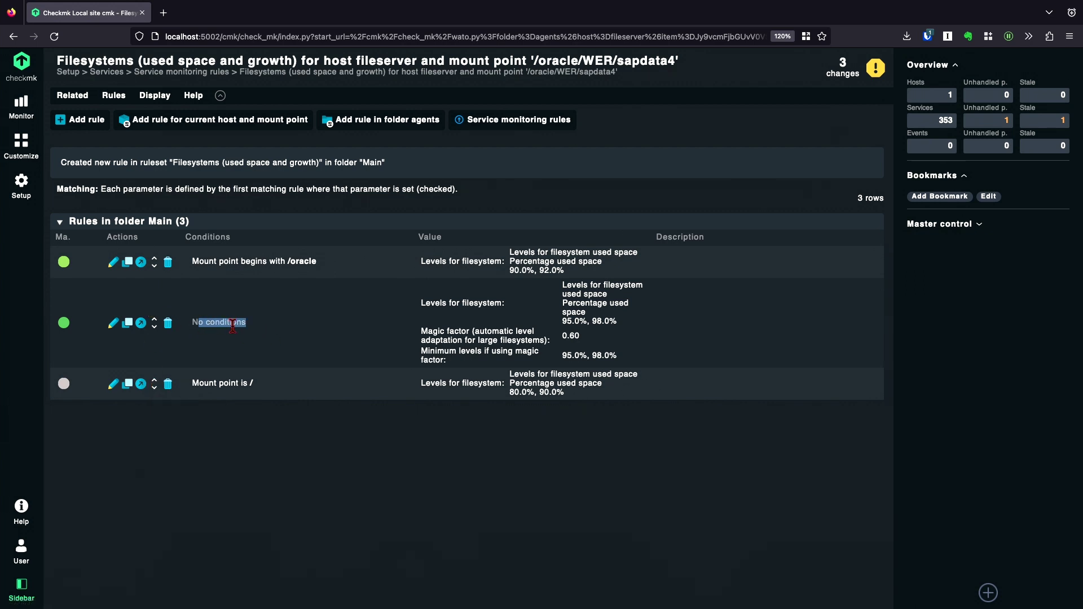
pyautogui.moveTo(195, 325); pyautogui.dragTo(633, 325)
pyautogui.doubleClick(451, 382)
pyautogui.moveTo(155, 385); pyautogui.dragTo(155, 309)
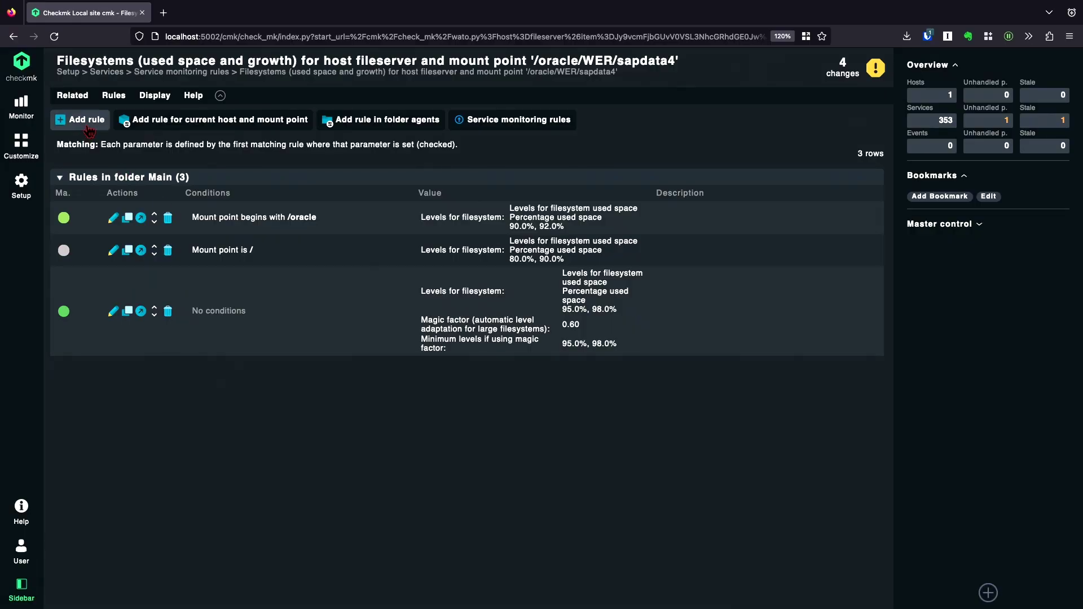
# Add another filesystem rule and enable the trend time range, levels on trends and percentual growth
pyautogui.click(89, 129)
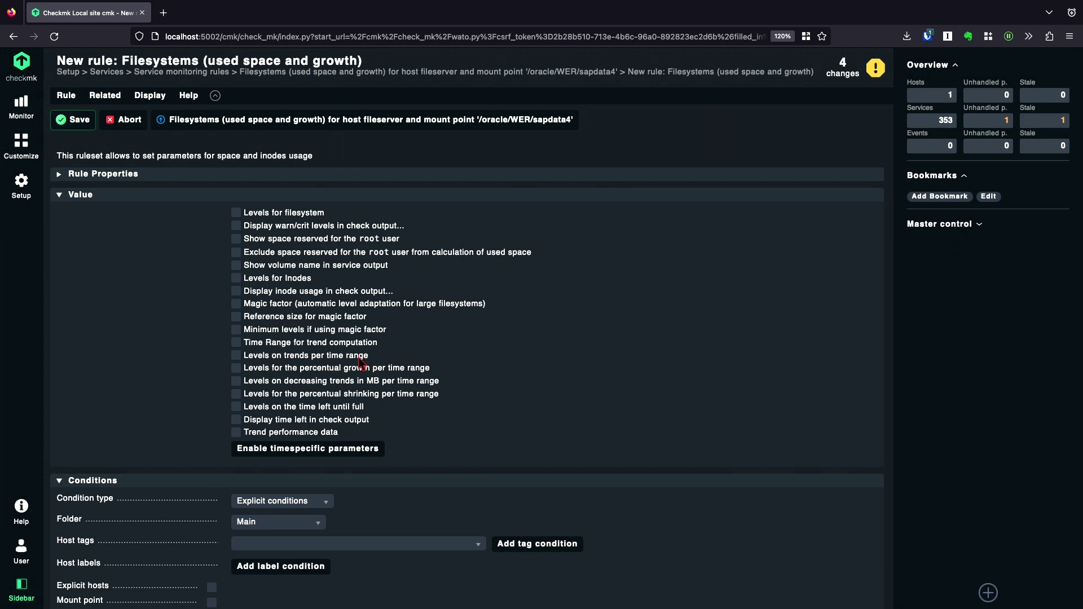
pyautogui.click(236, 343)
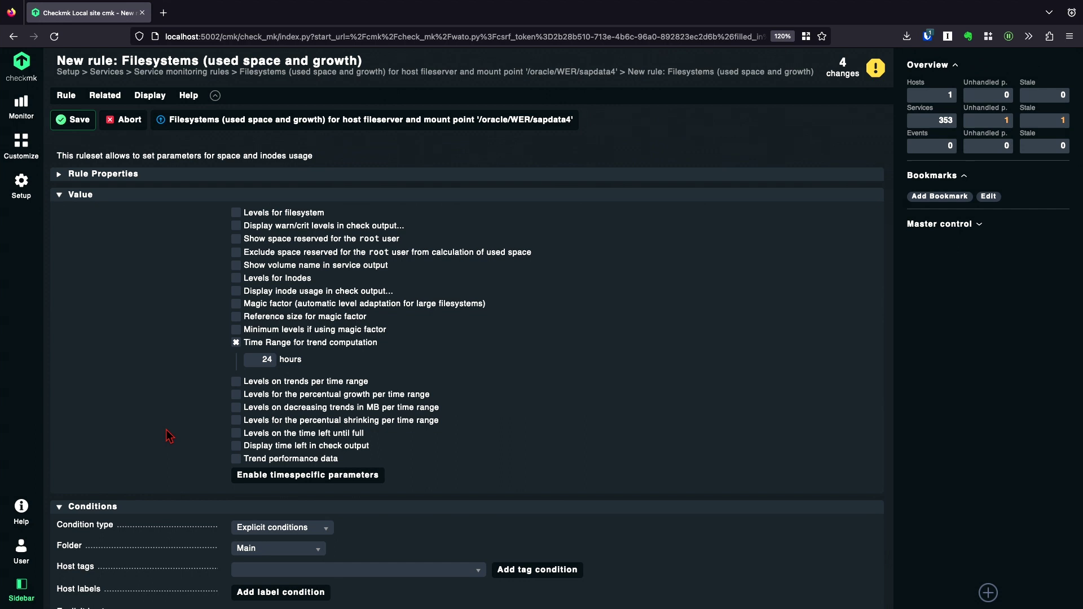
pyautogui.scroll(-2, 170, 437)
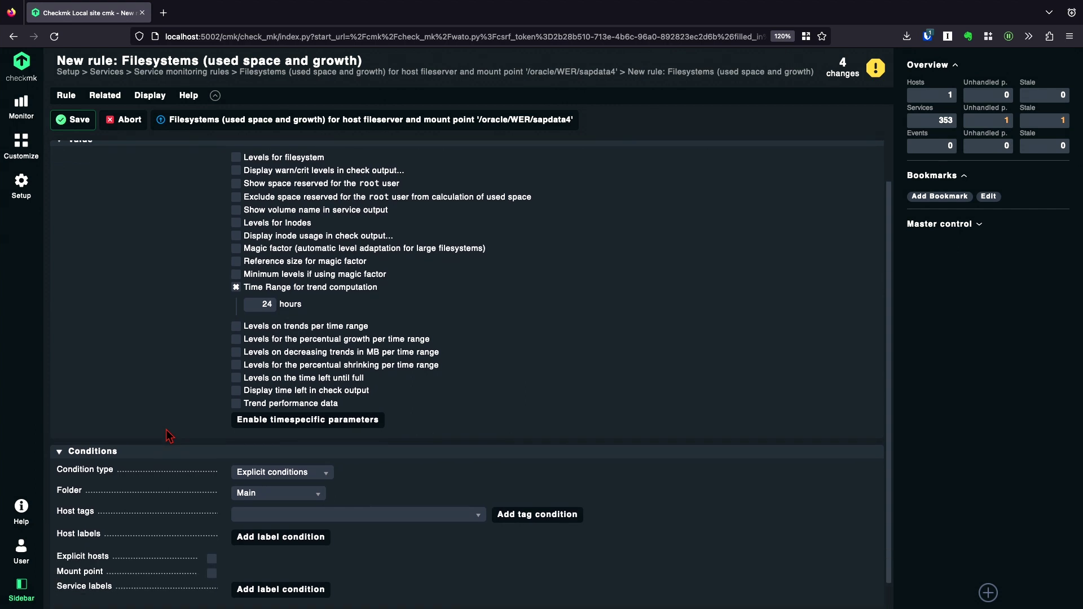
pyautogui.click(246, 327)
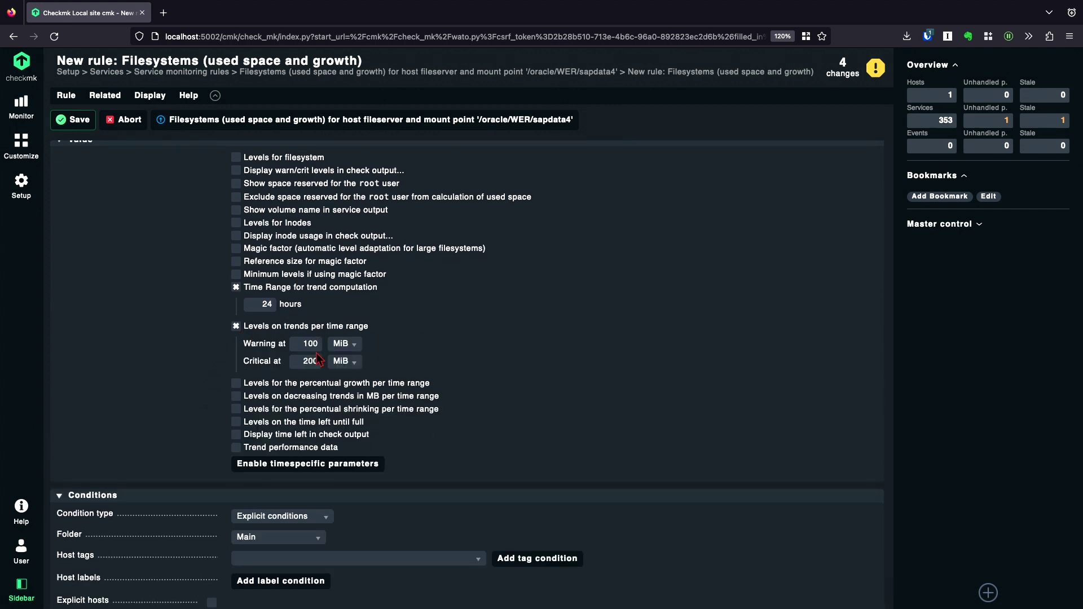
pyautogui.click(237, 384)
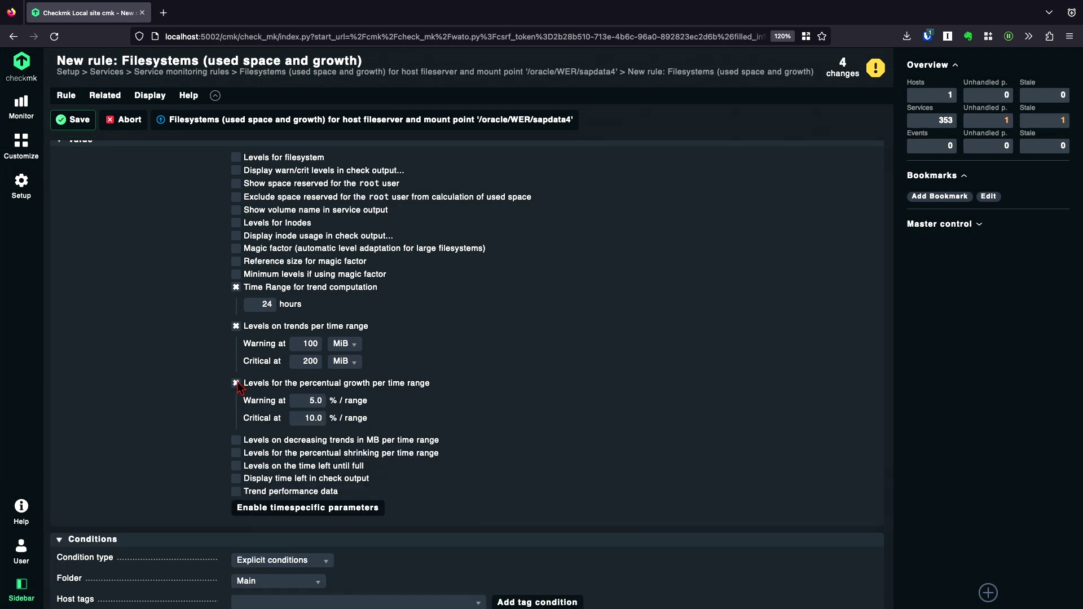
pyautogui.moveTo(344, 384); pyautogui.dragTo(357, 384)
# Try levels on decreasing trends, then untick every trend option again
pyautogui.click(238, 441)
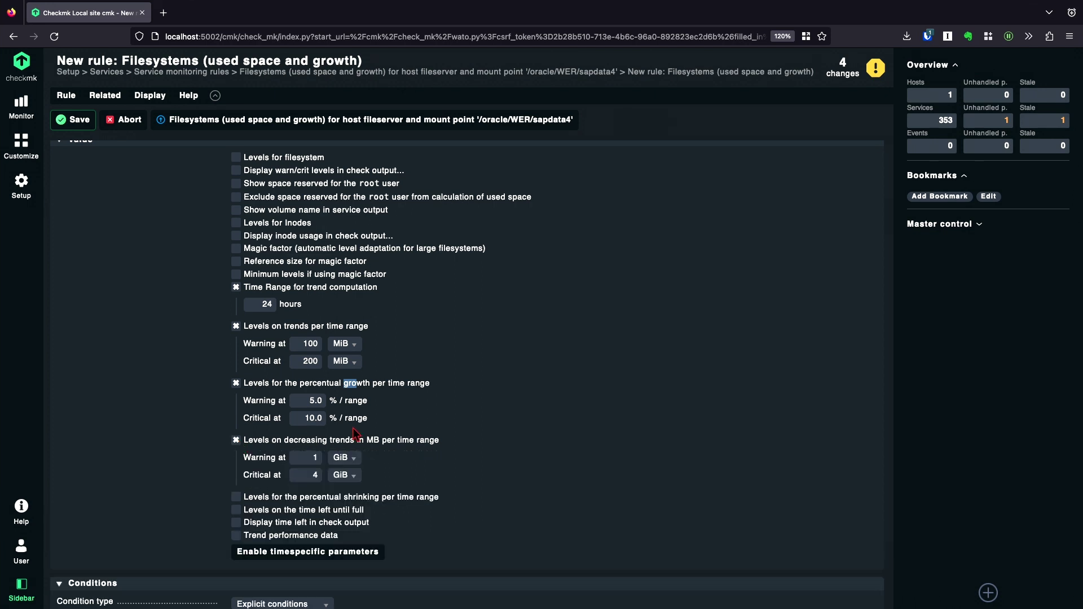
pyautogui.click(237, 441)
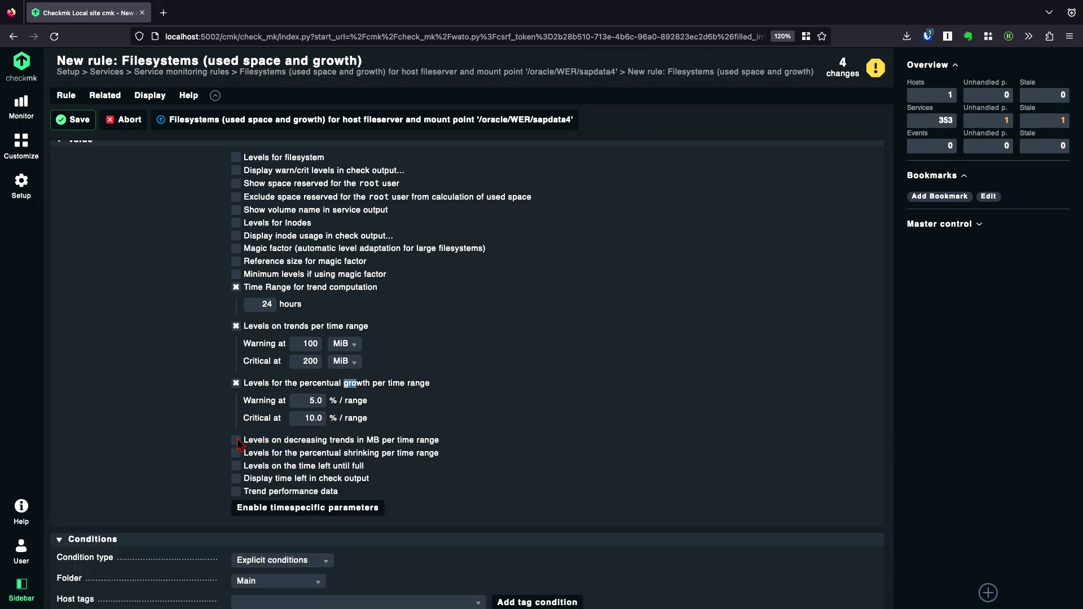
pyautogui.click(235, 383)
pyautogui.click(236, 326)
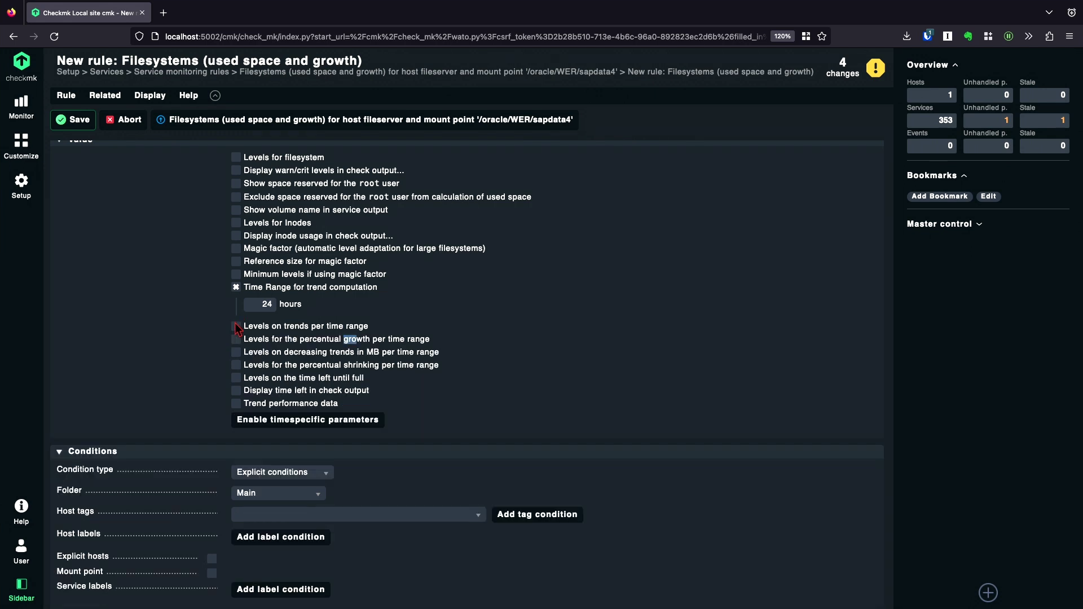
pyautogui.click(236, 288)
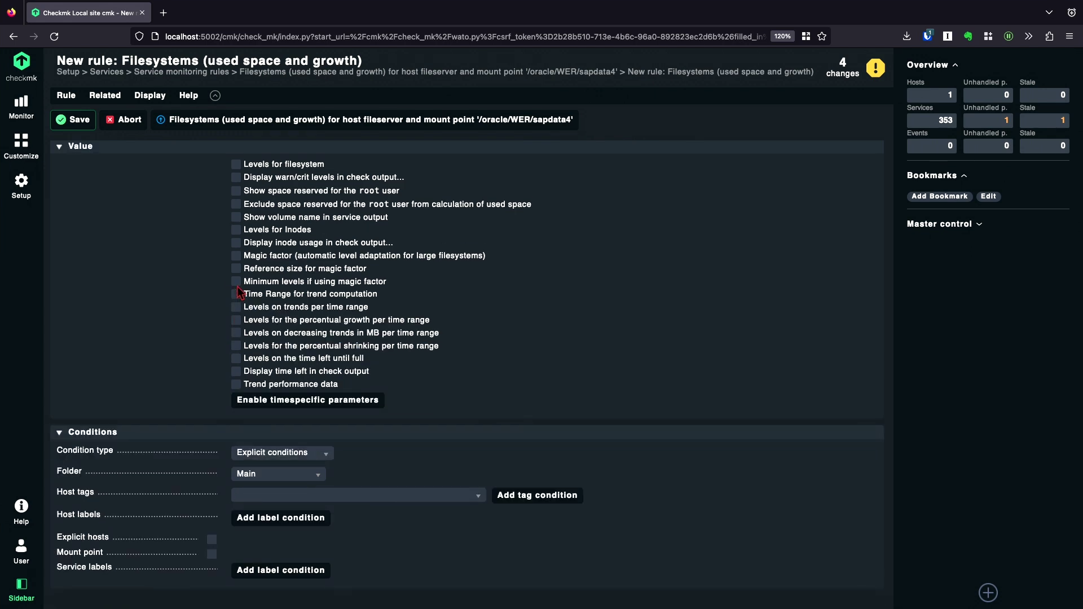
# Enable time-left-until-full levels: warning below 12 hours, critical below 6 hours
pyautogui.click(237, 359)
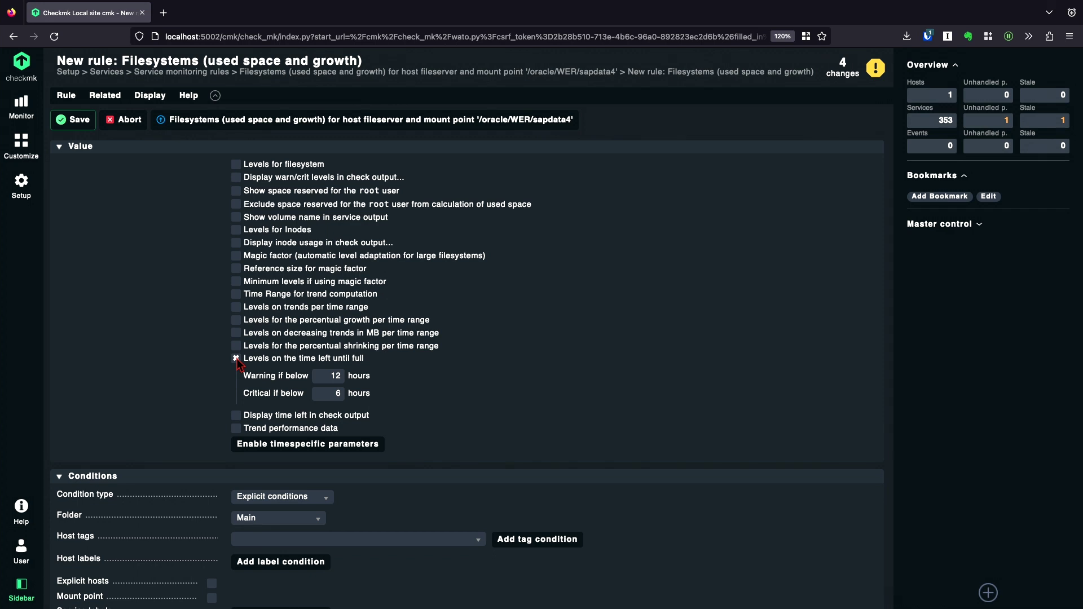
pyautogui.press('Tab')
pyautogui.press('Tab')
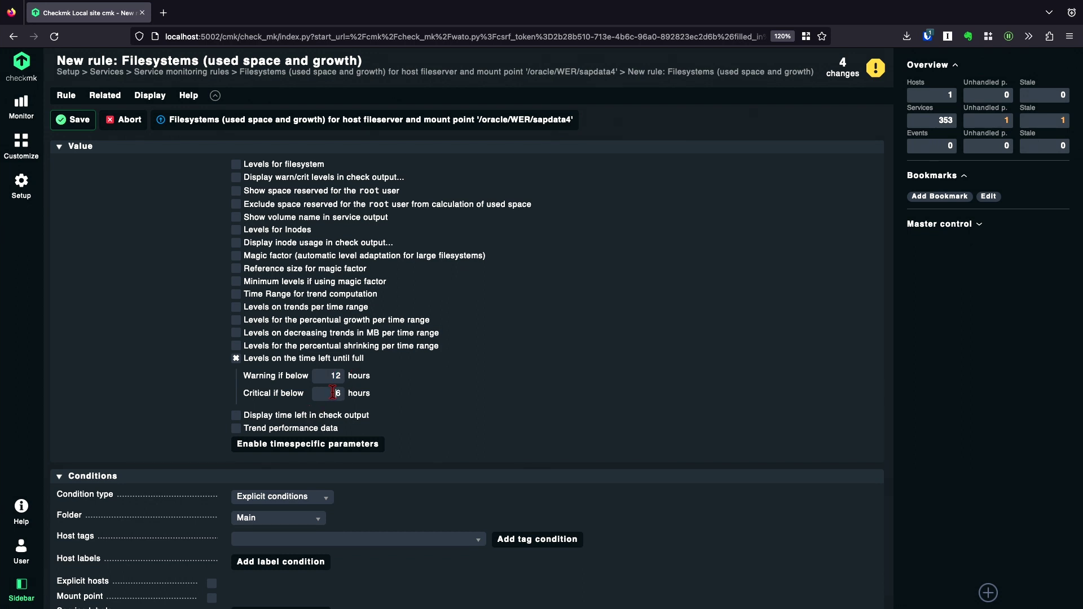